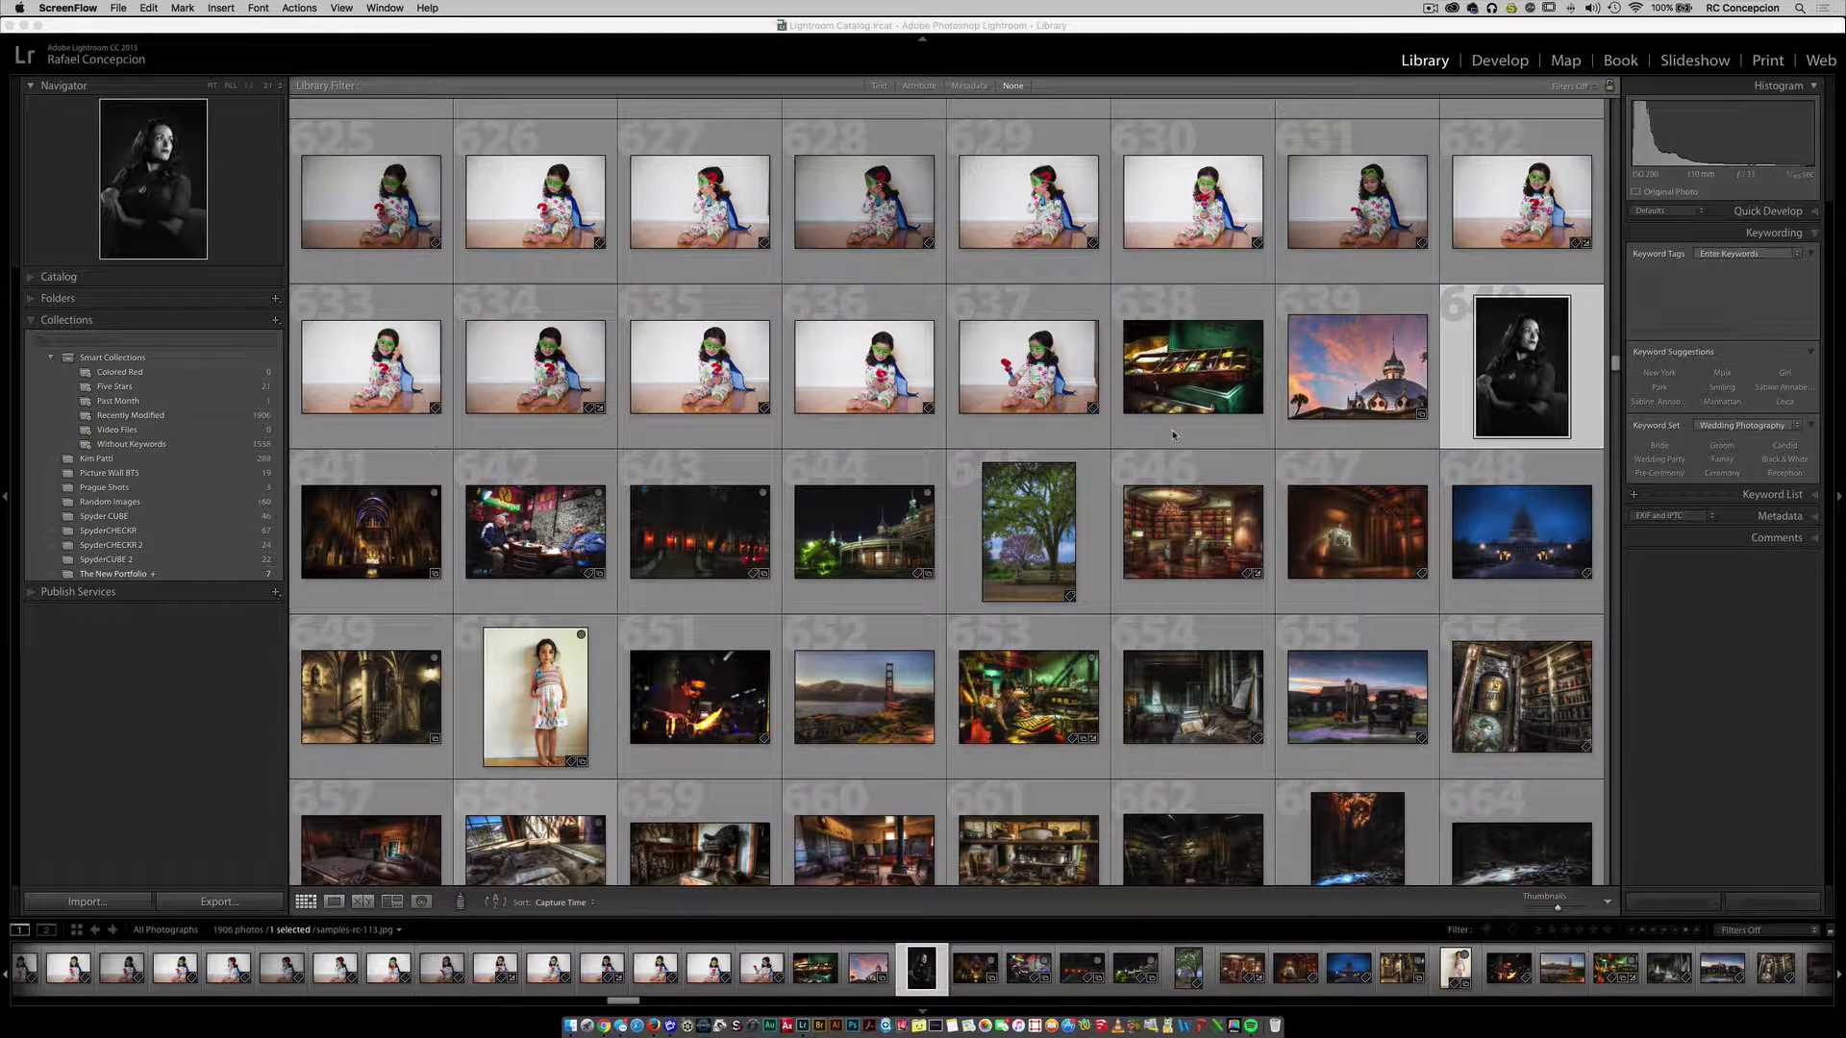
Step: Open dancinghouse.jpg from the Prague Shots collection in Loupe view
{"action": "left_click", "coordinate": [130, 489]}
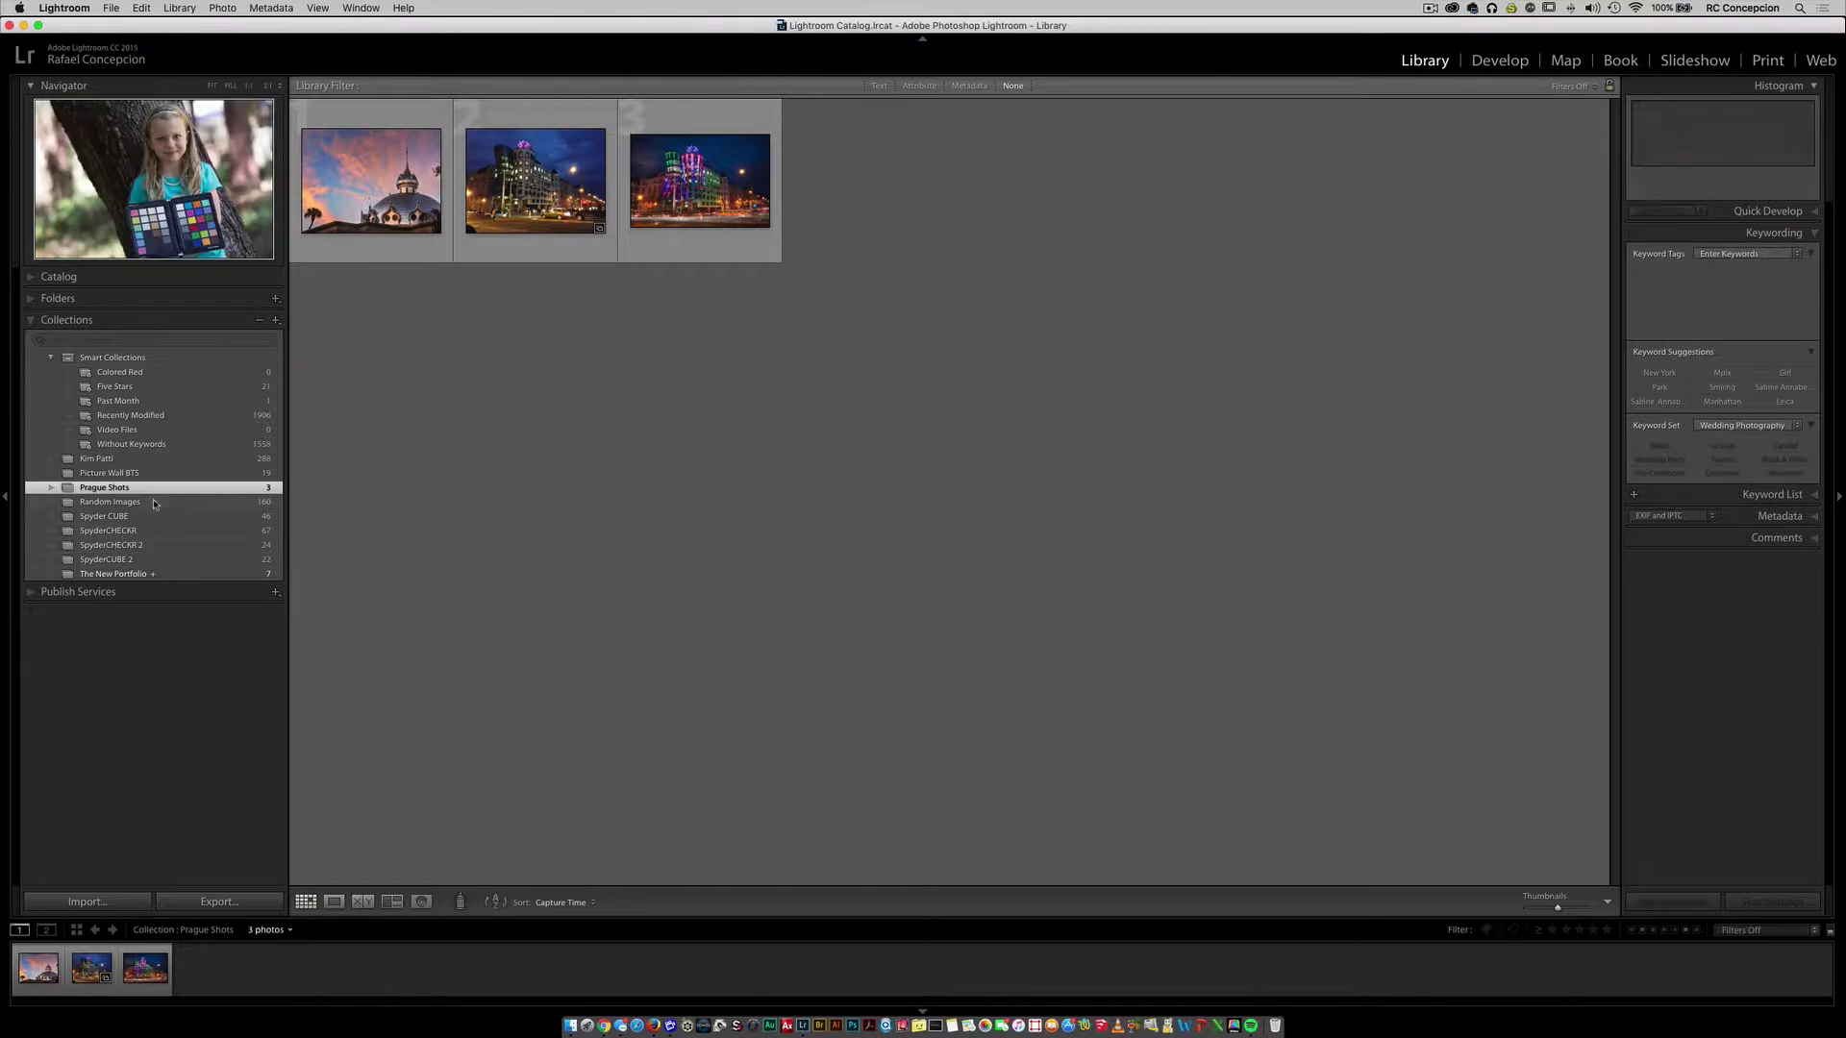
{"action": "double_click", "coordinate": [689, 205]}
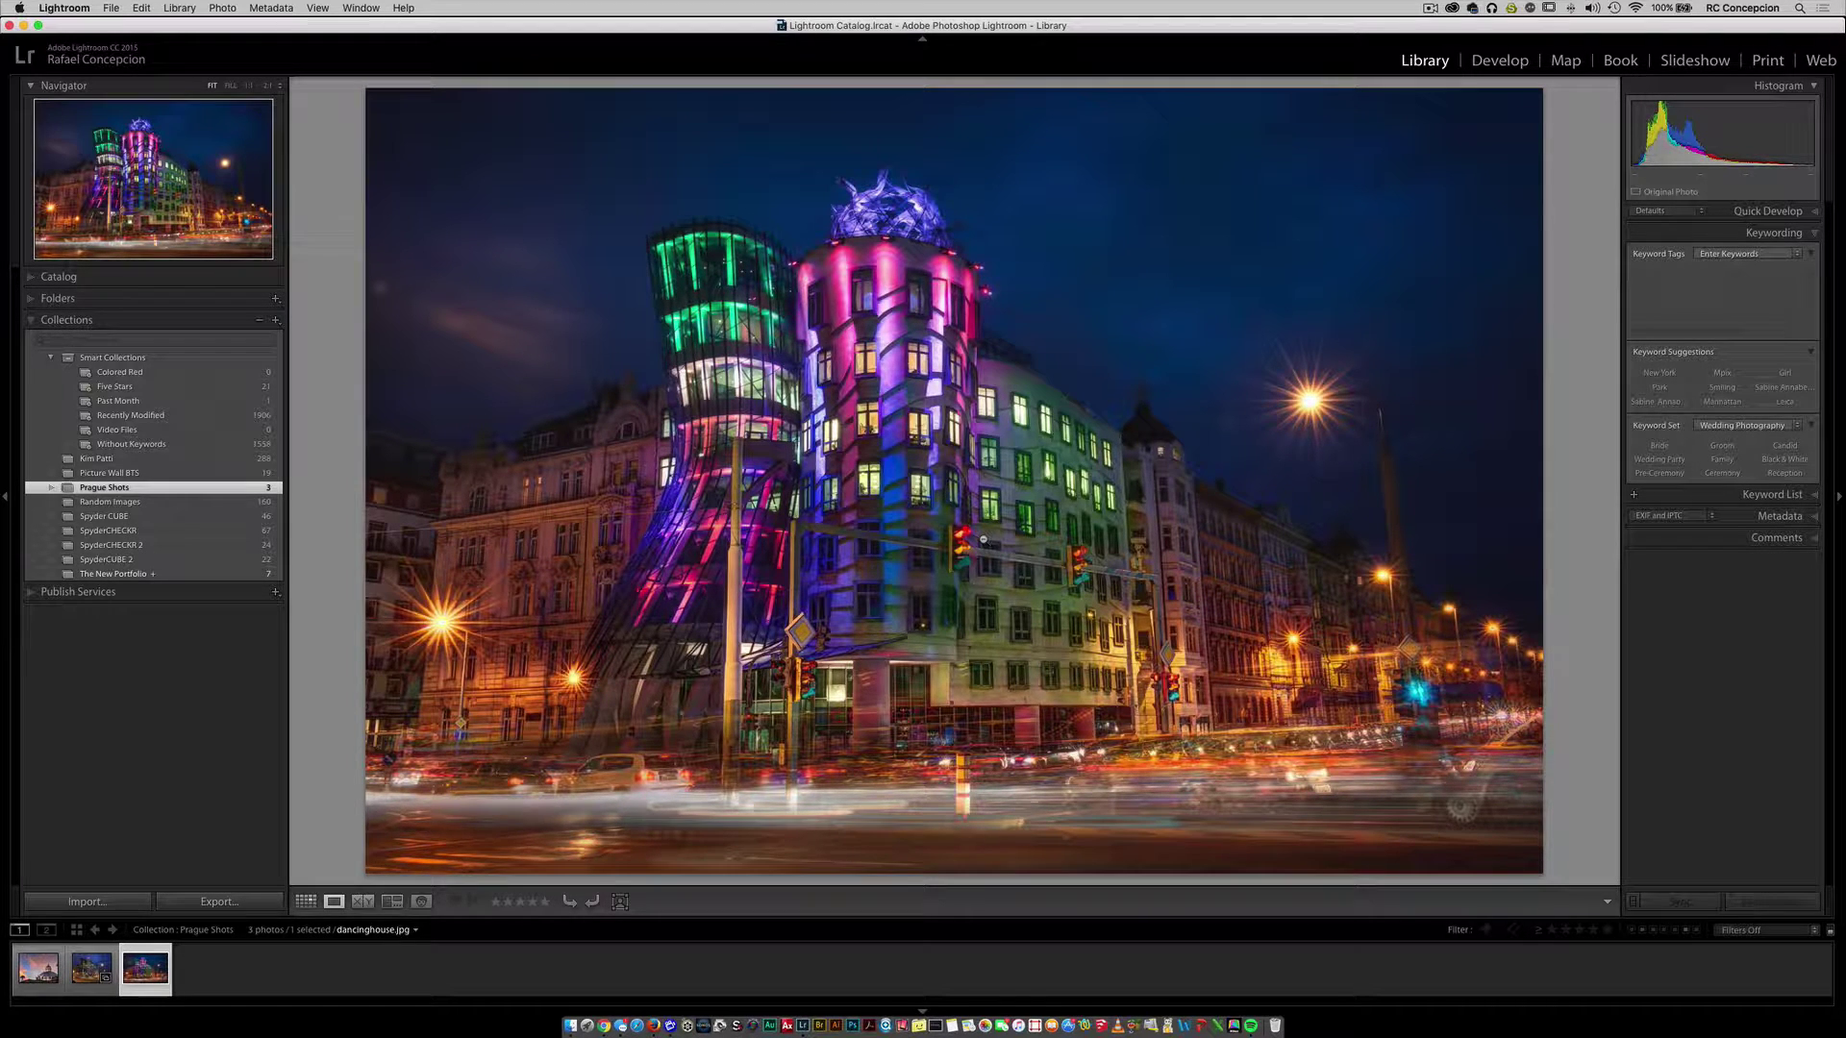
Step: Run a map search for Texas, then return to the Library grid of Prague Shots
{"action": "left_click", "coordinate": [1566, 61]}
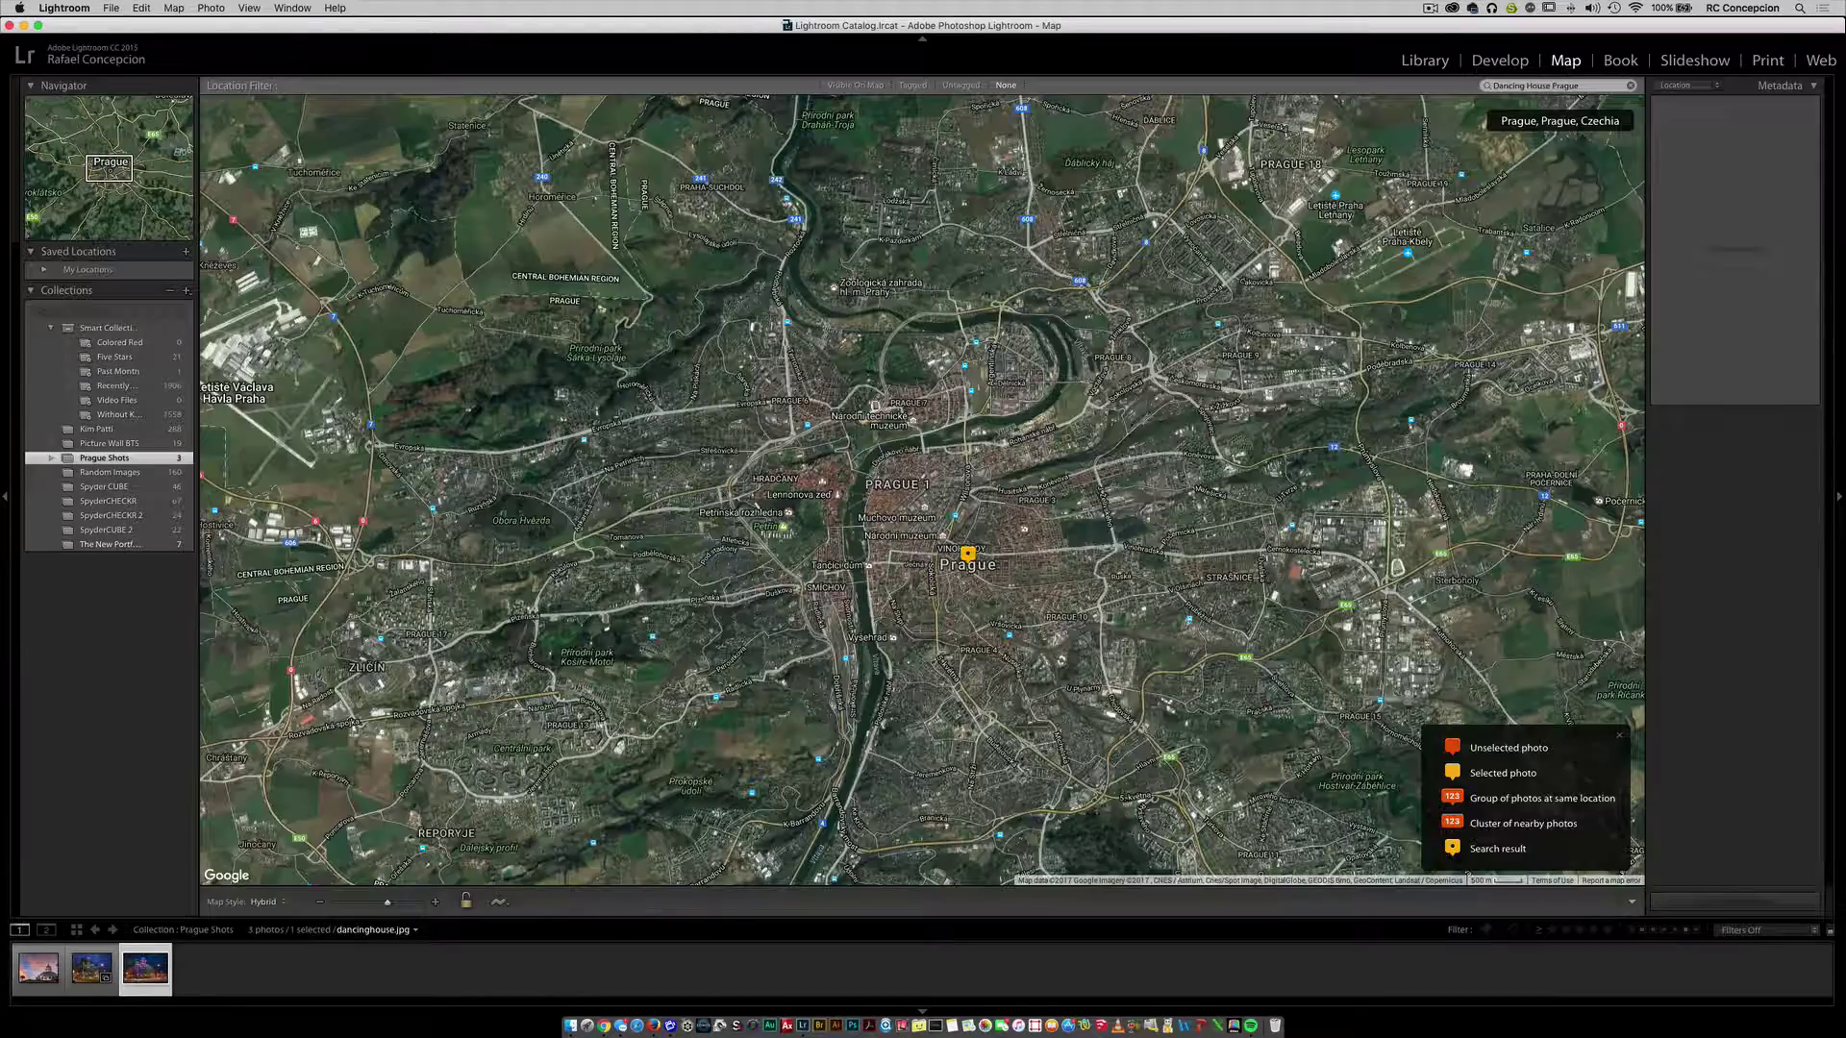
{"action": "left_click", "coordinate": [1630, 85]}
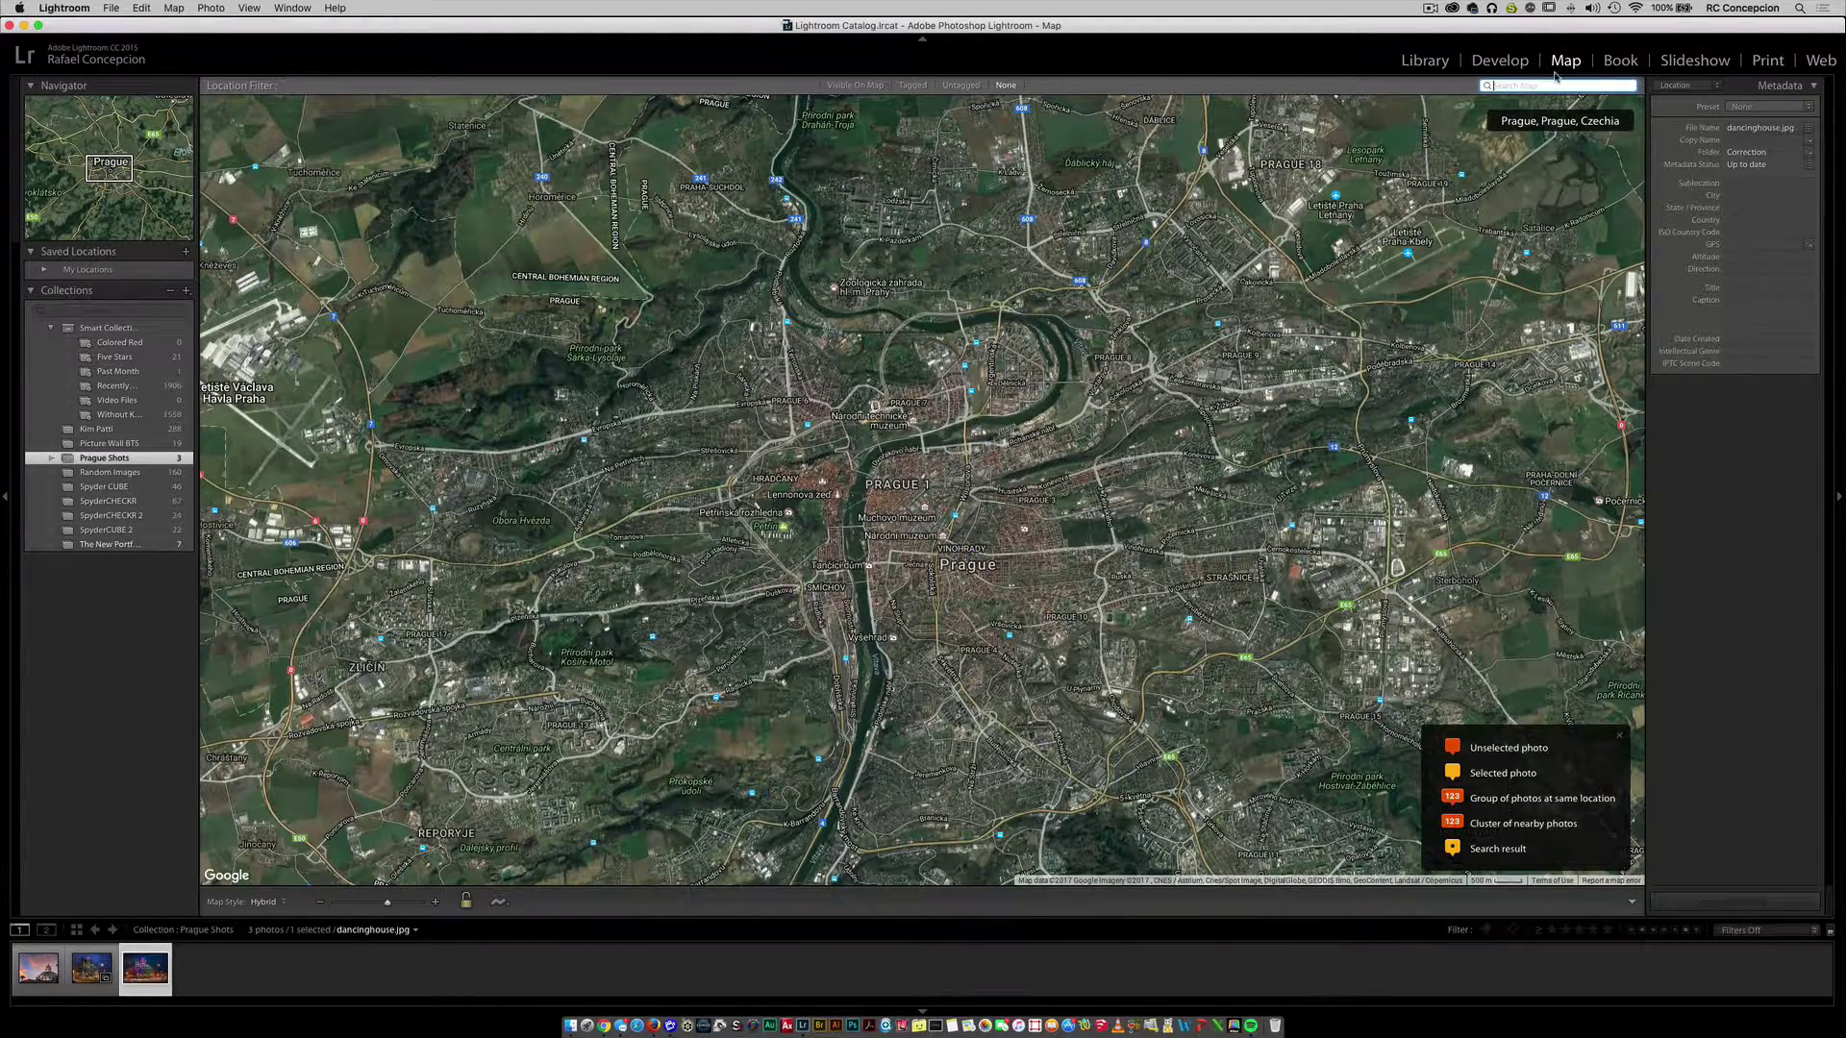
{"action": "type", "text": "Texas"}
{"action": "key", "text": "Return"}
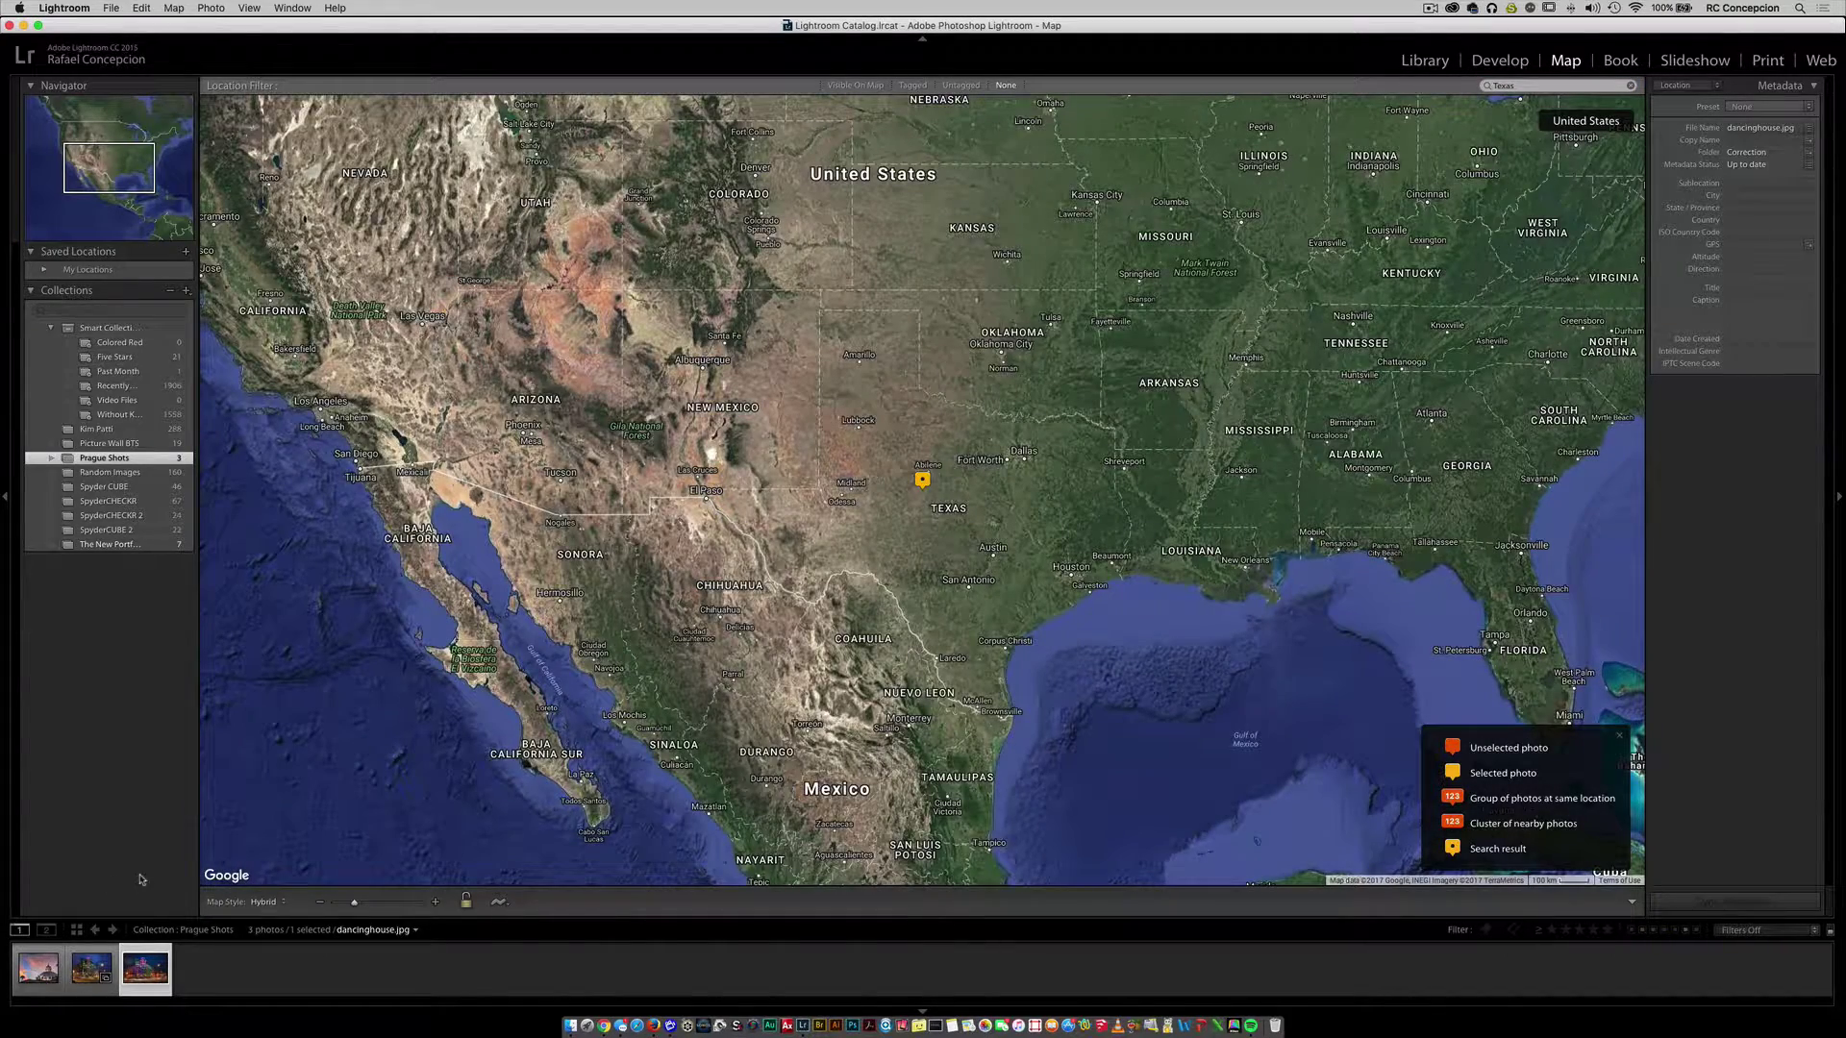
{"action": "key", "text": "g"}
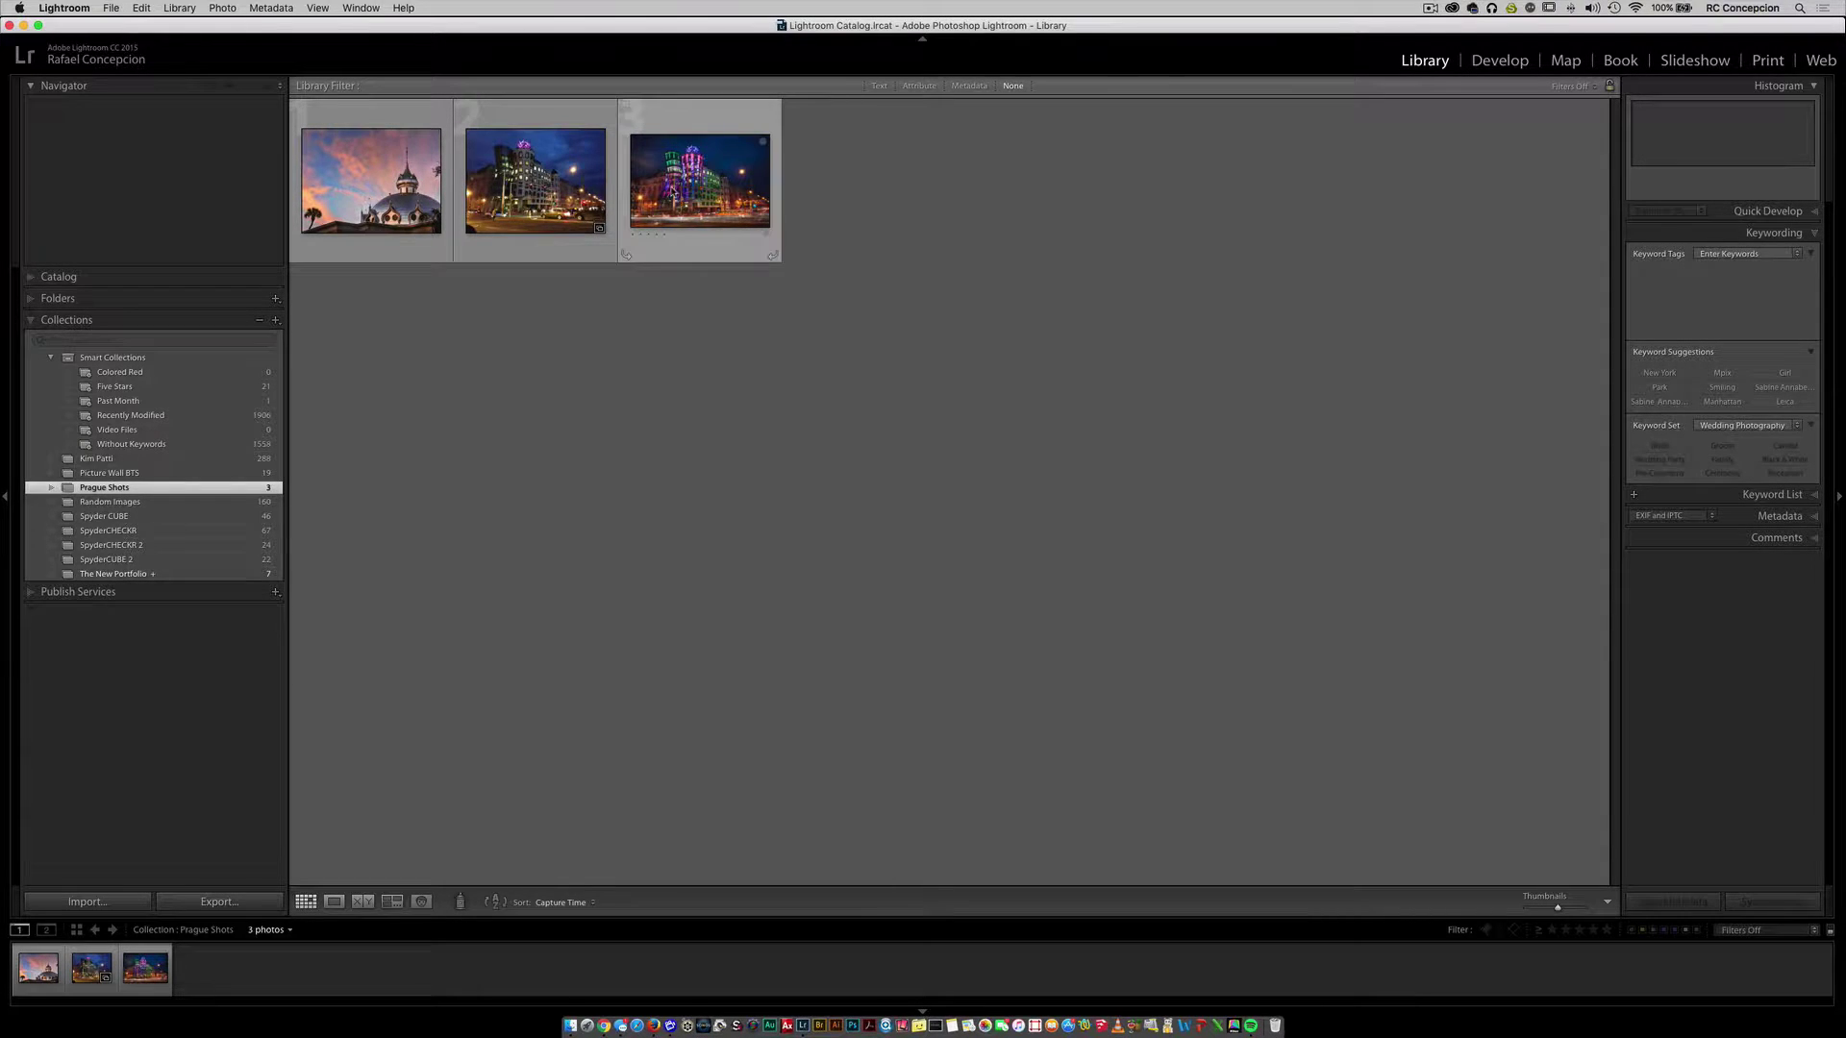
Step: Reopen dancinghouse.jpg large and bring it into the Map module
{"action": "double_click", "coordinate": [700, 181]}
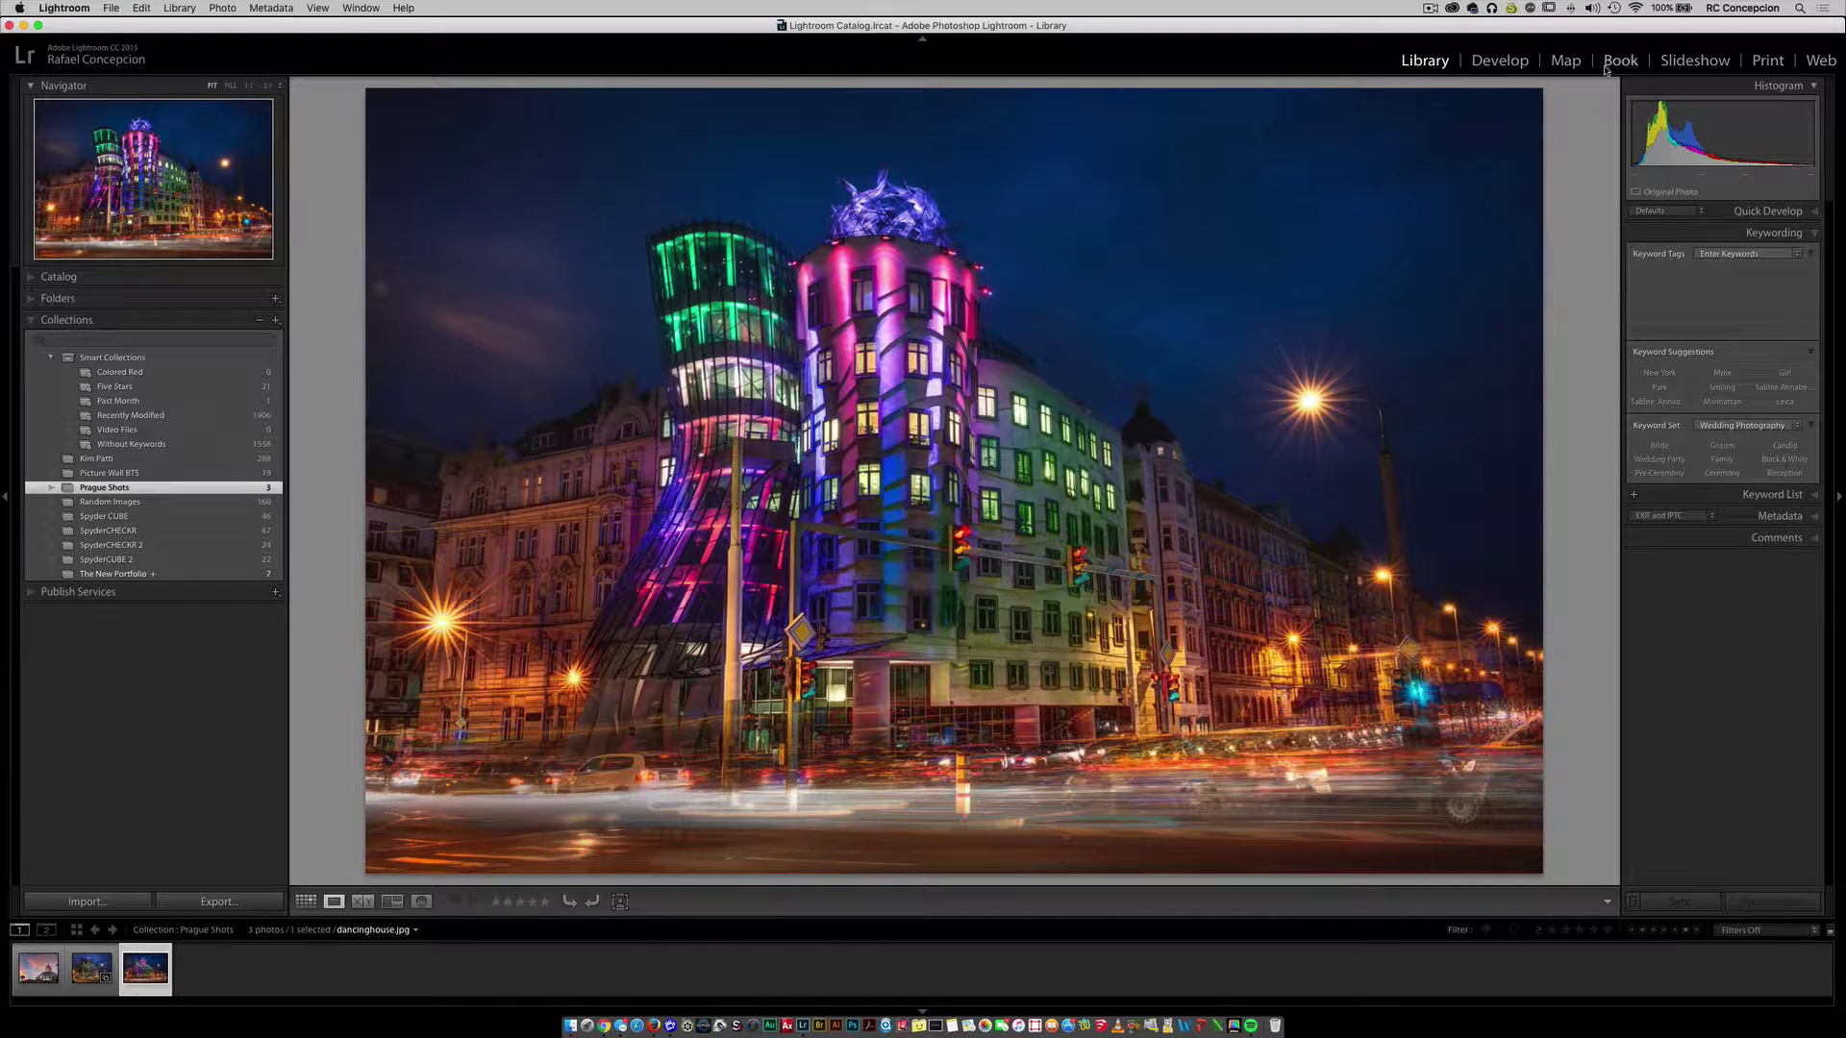
{"action": "left_click", "coordinate": [1565, 61]}
{"action": "scroll", "coordinate": [1243, 417], "scroll_direction": "down", "scroll_amount": 1}
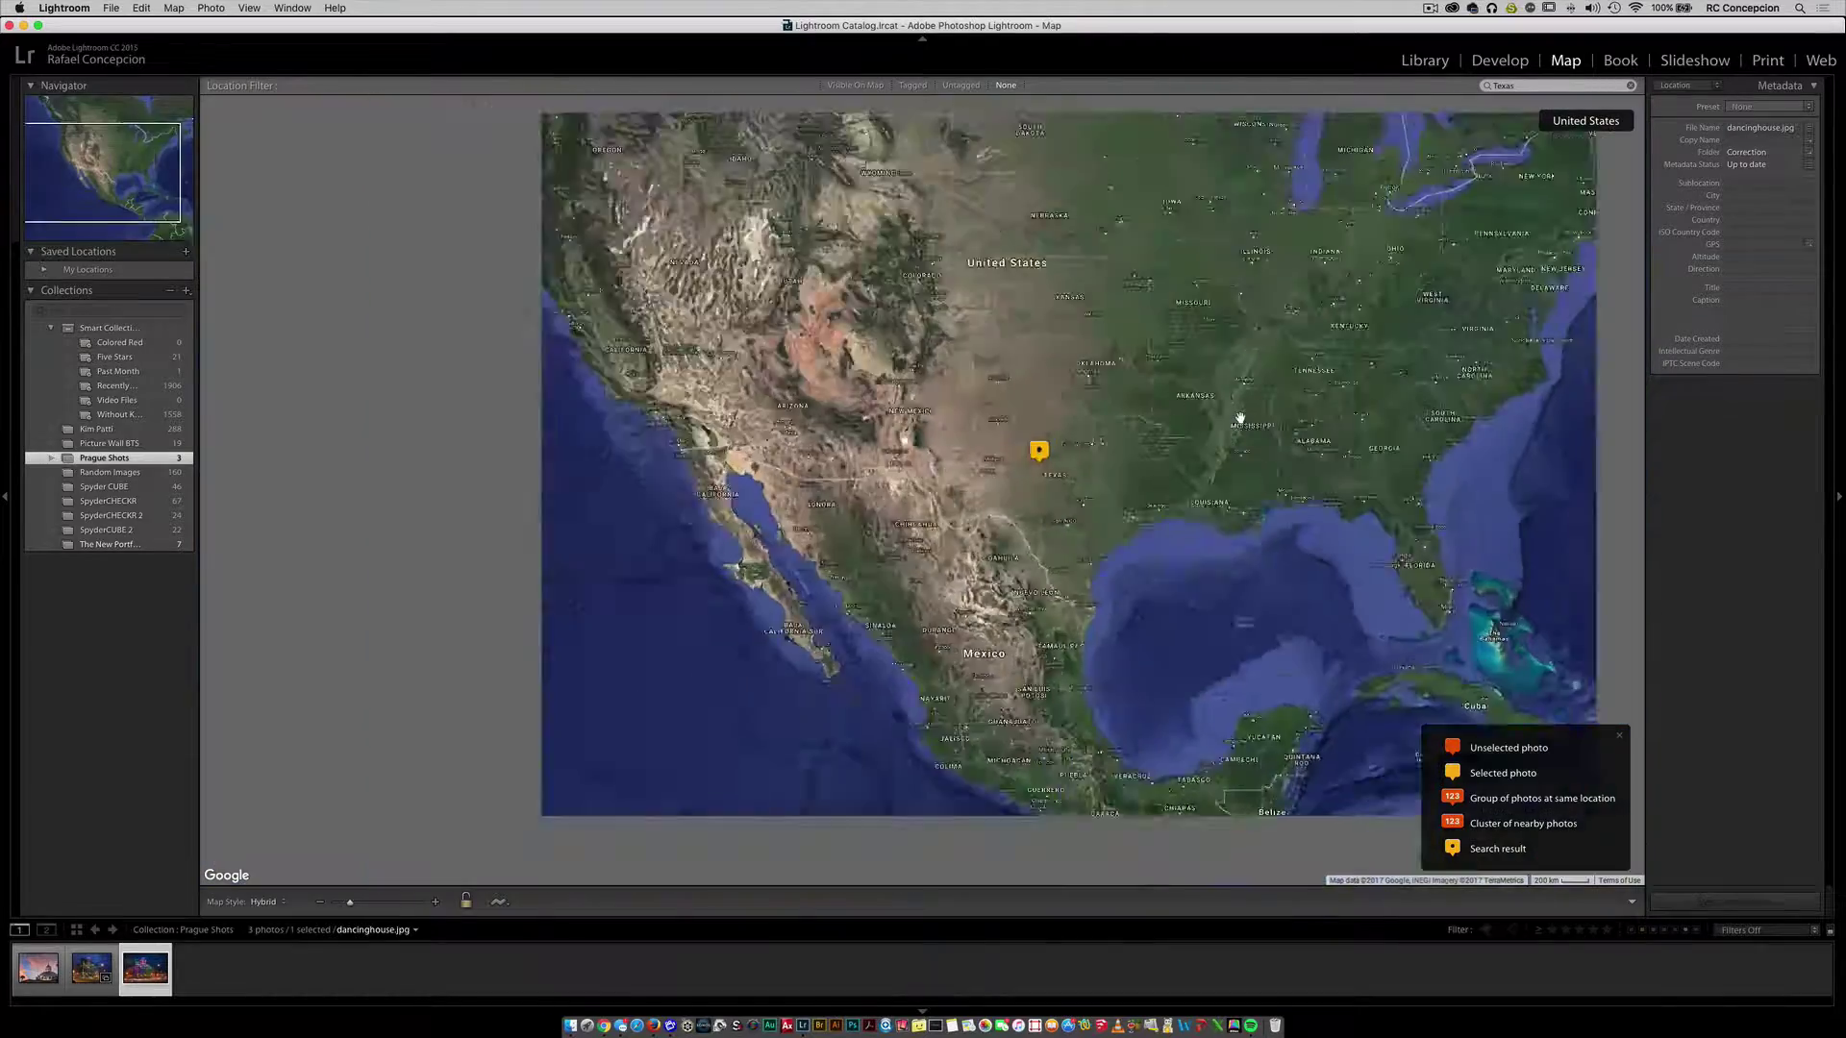
{"action": "scroll", "coordinate": [1246, 414], "scroll_direction": "down", "scroll_amount": 1}
{"action": "scroll", "coordinate": [1249, 412], "scroll_direction": "right", "scroll_amount": 5}
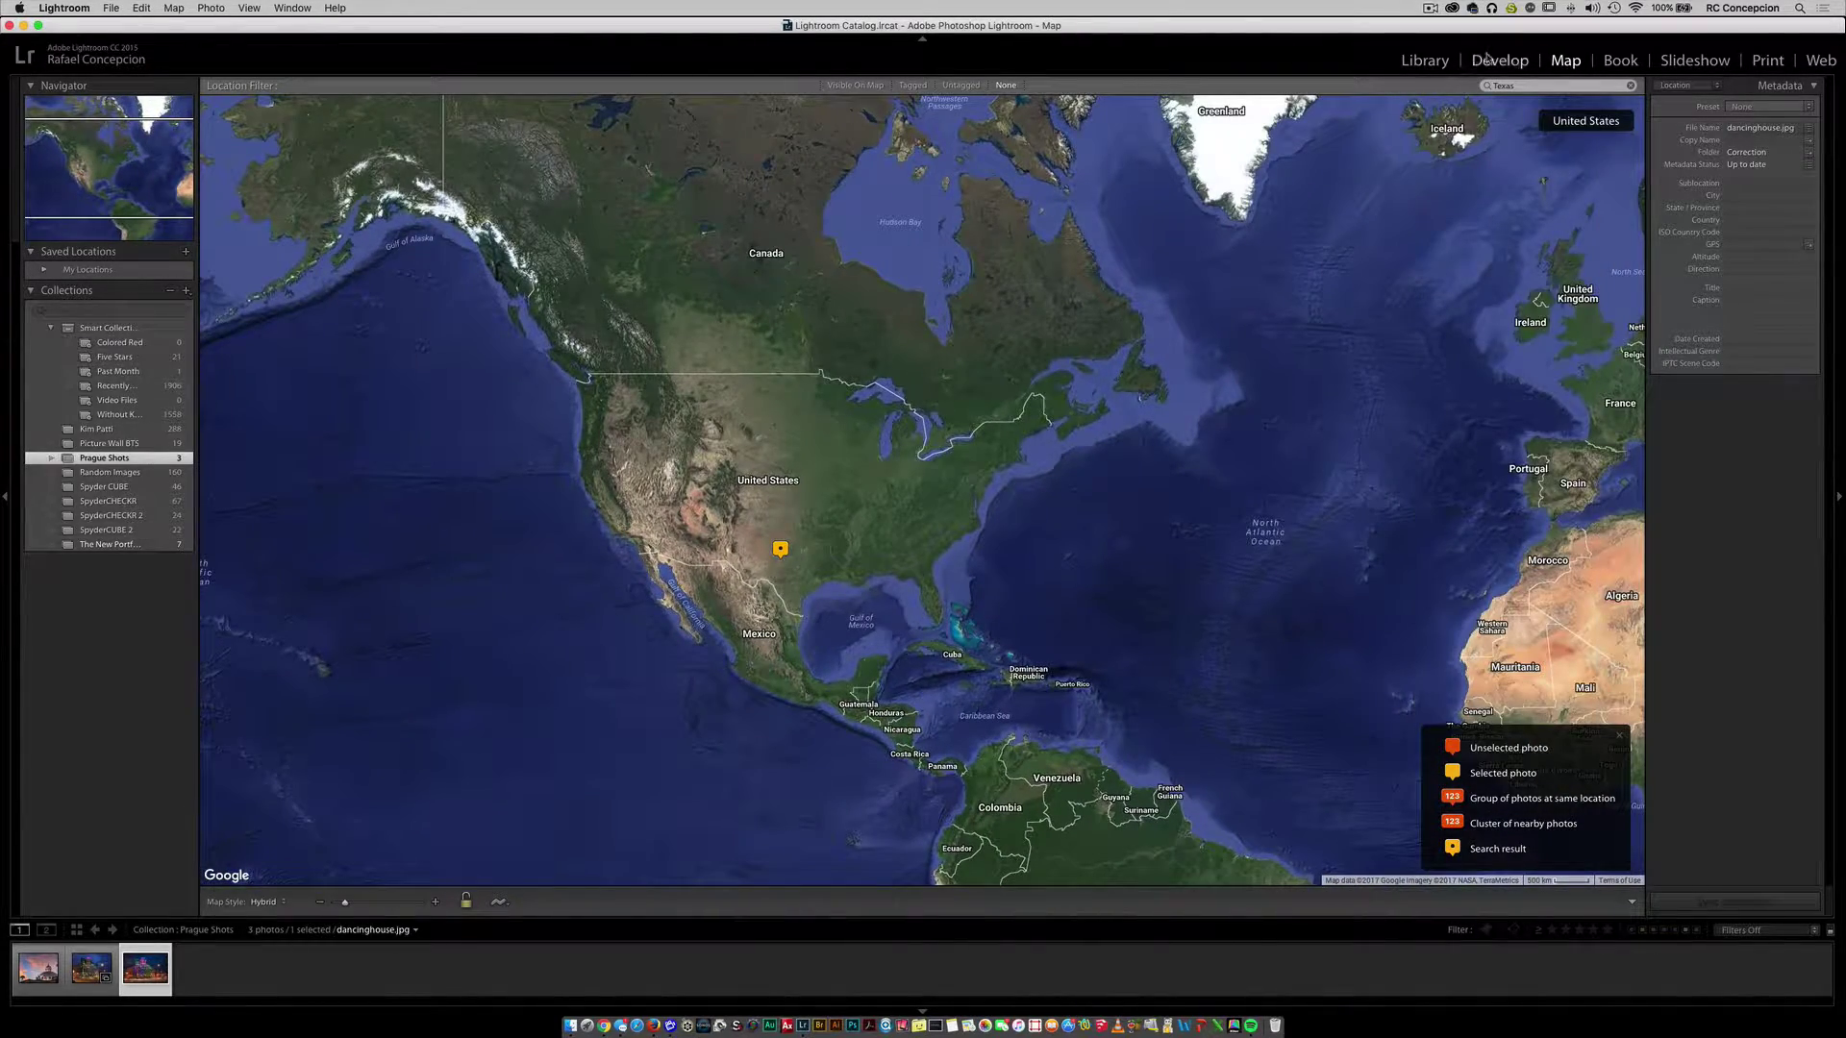
Step: Search the map for Prague and zoom into the city centre
{"action": "left_click", "coordinate": [1534, 88]}
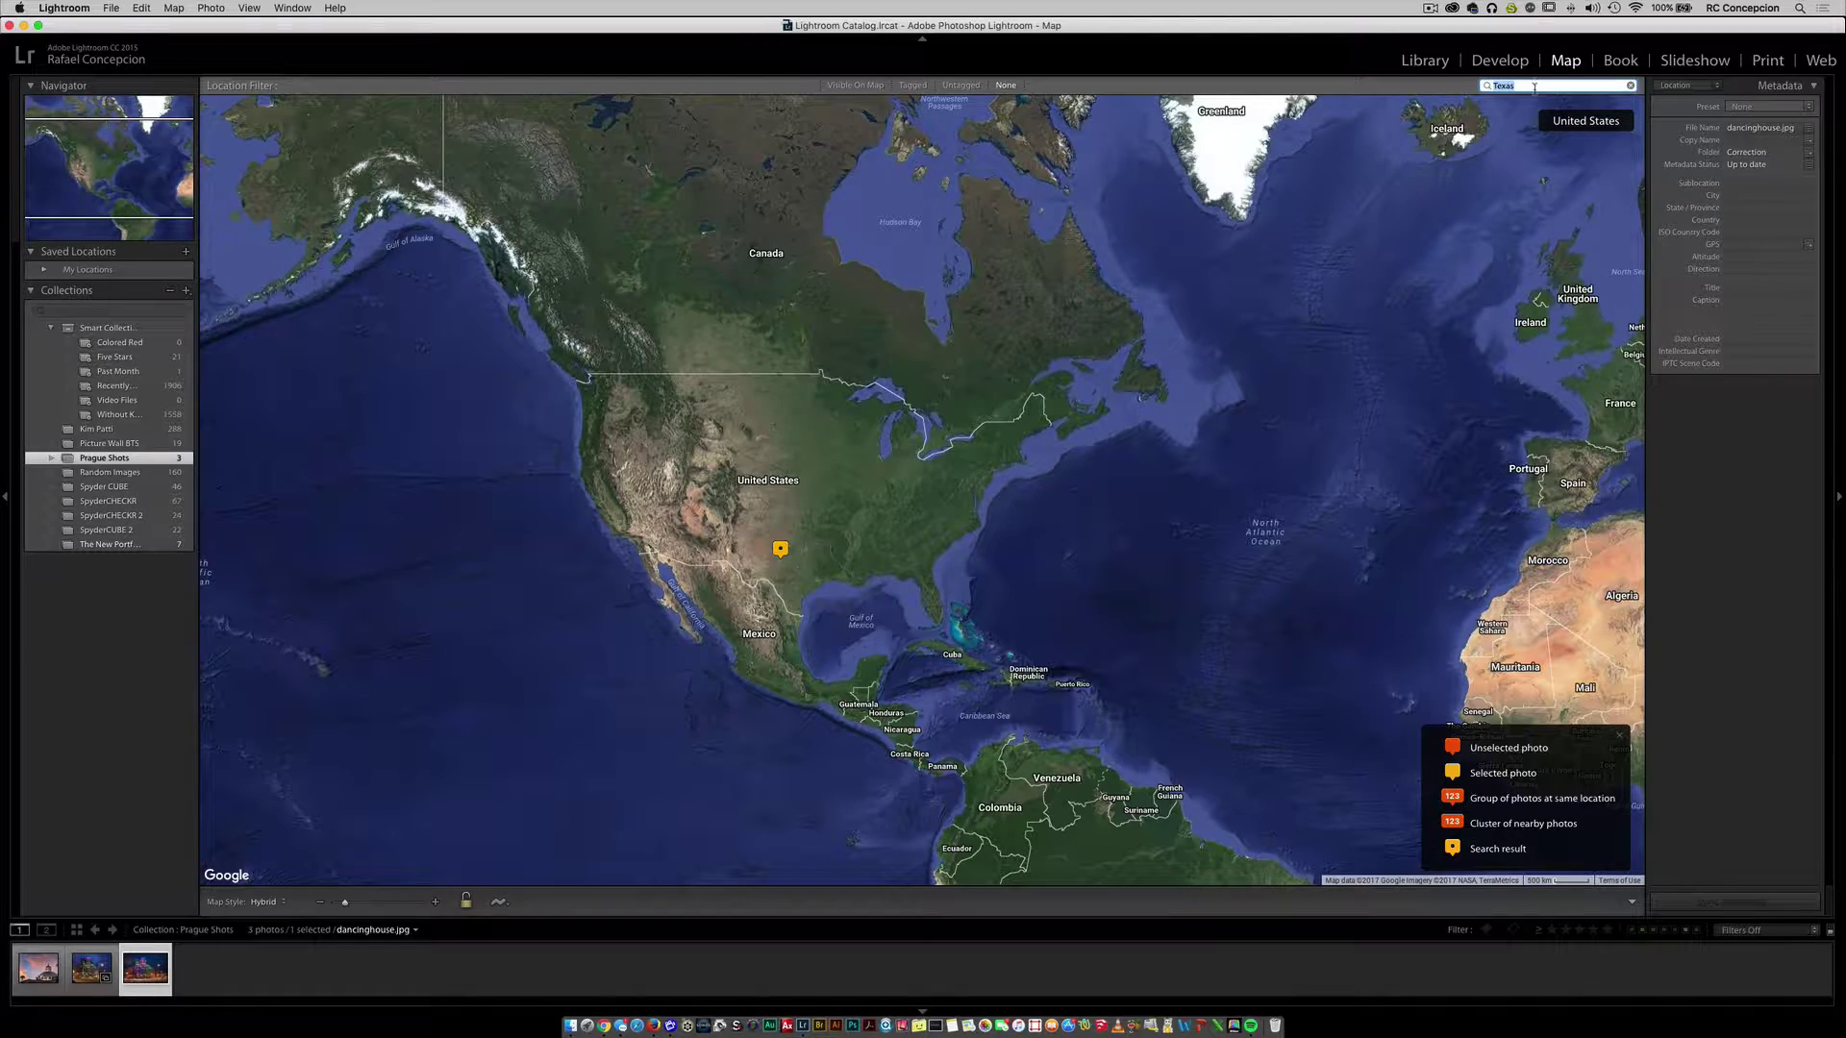
{"action": "type", "text": "Prague"}
{"action": "key", "text": "Return"}
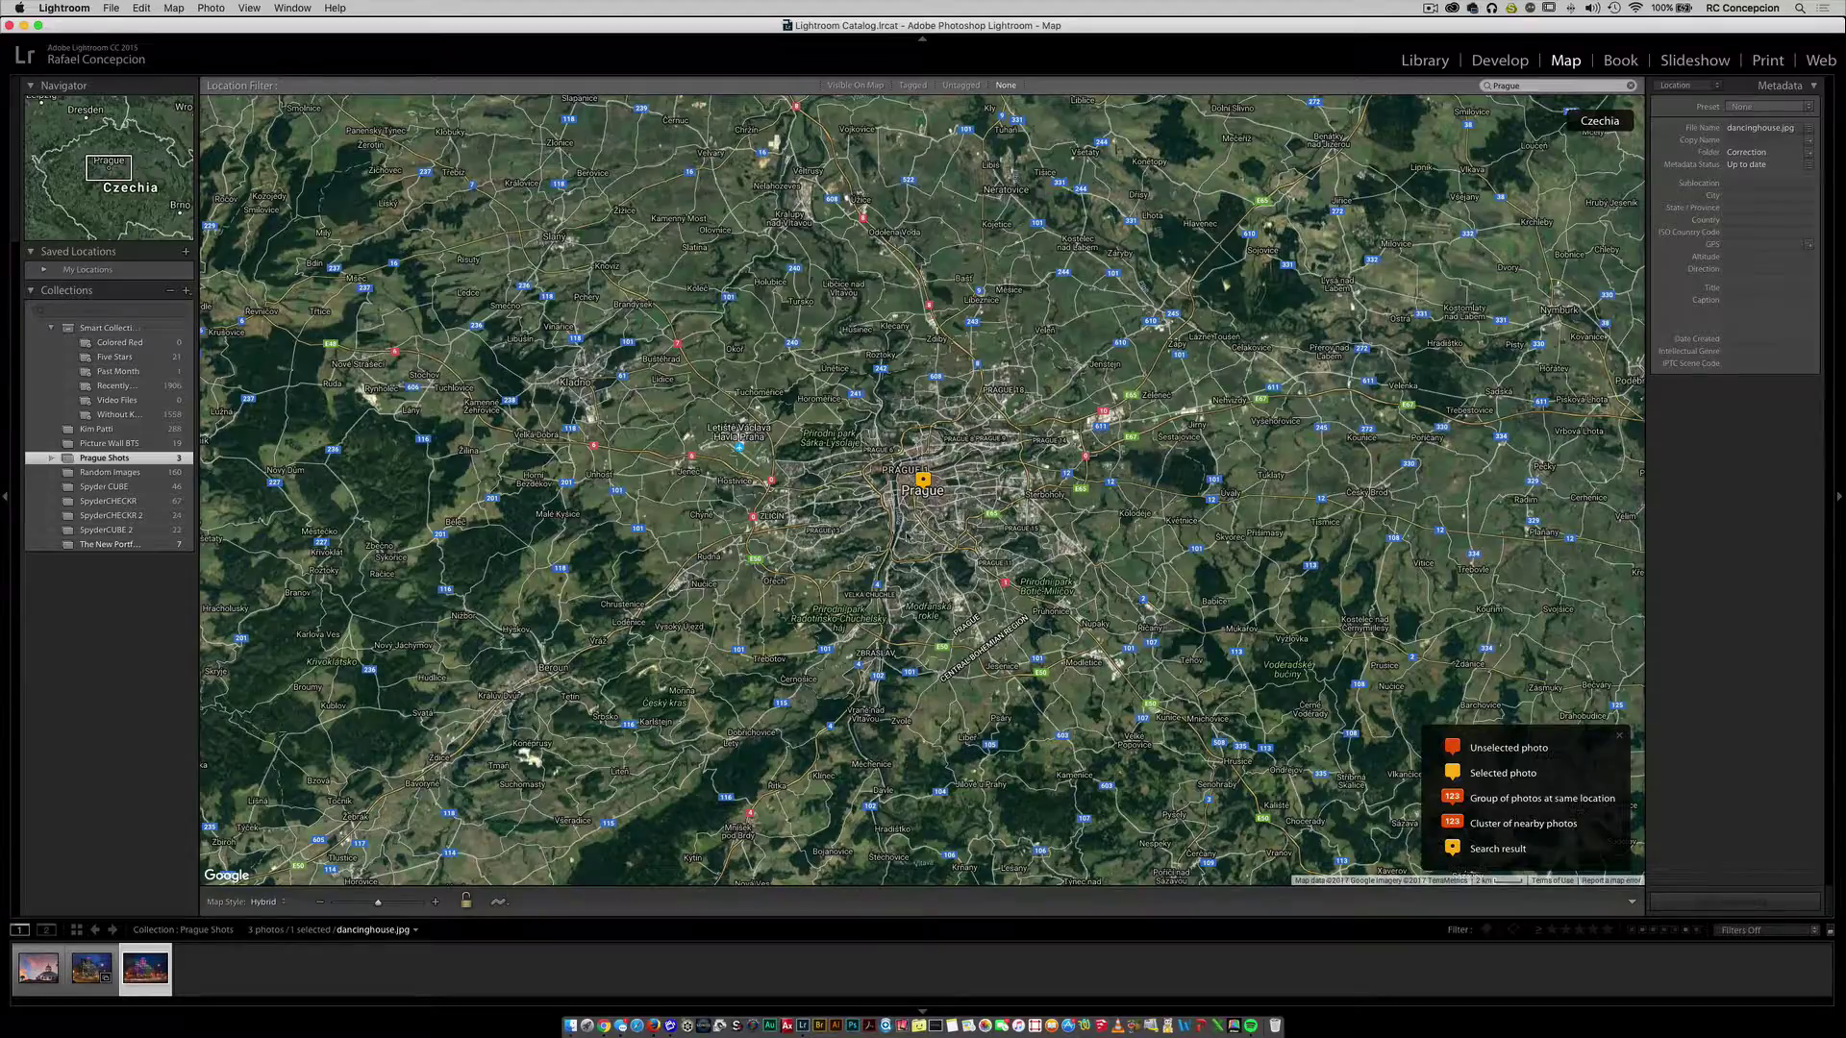
{"action": "scroll", "coordinate": [924, 505], "scroll_direction": "up", "scroll_amount": 2}
{"action": "scroll", "coordinate": [924, 505], "scroll_direction": "up", "scroll_amount": 2}
{"action": "scroll", "coordinate": [924, 504], "scroll_direction": "up", "scroll_amount": 2}
{"action": "scroll", "coordinate": [924, 505], "scroll_direction": "up", "scroll_amount": 2}
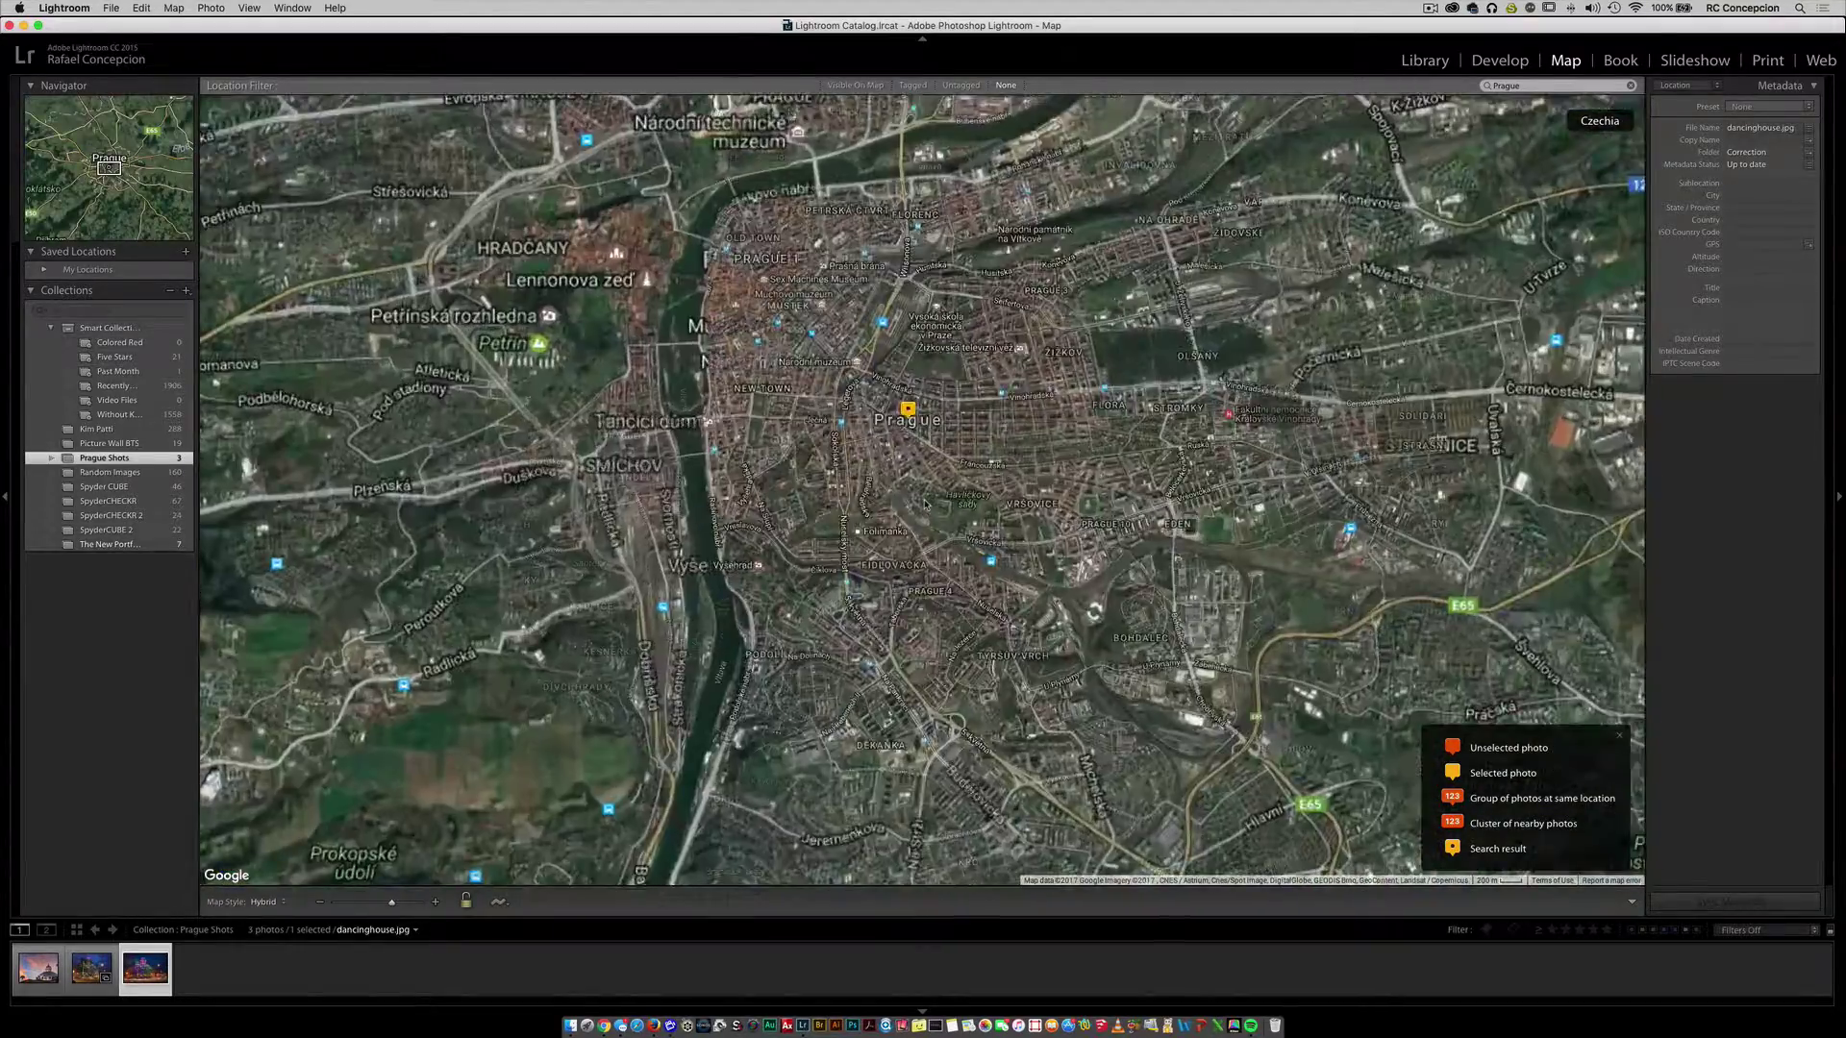
{"action": "scroll", "coordinate": [924, 504], "scroll_direction": "up", "scroll_amount": 2}
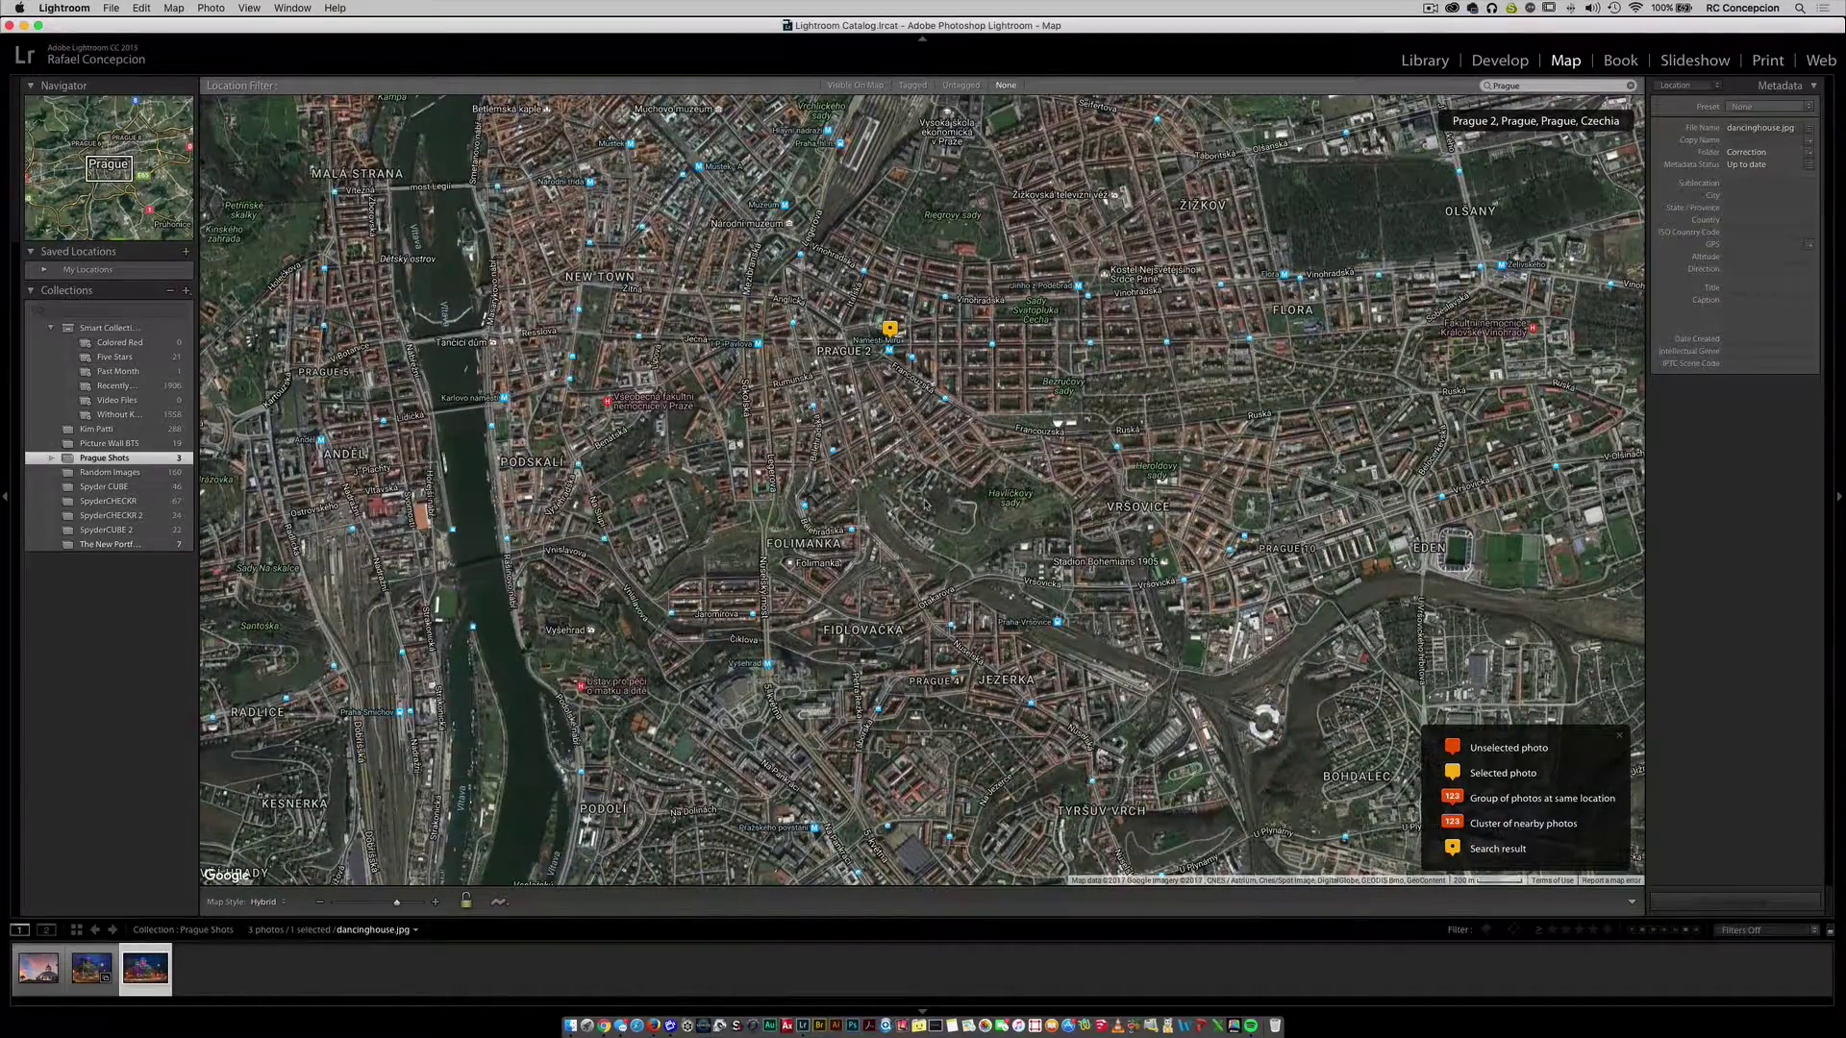
{"action": "key", "text": "super+Tab"}
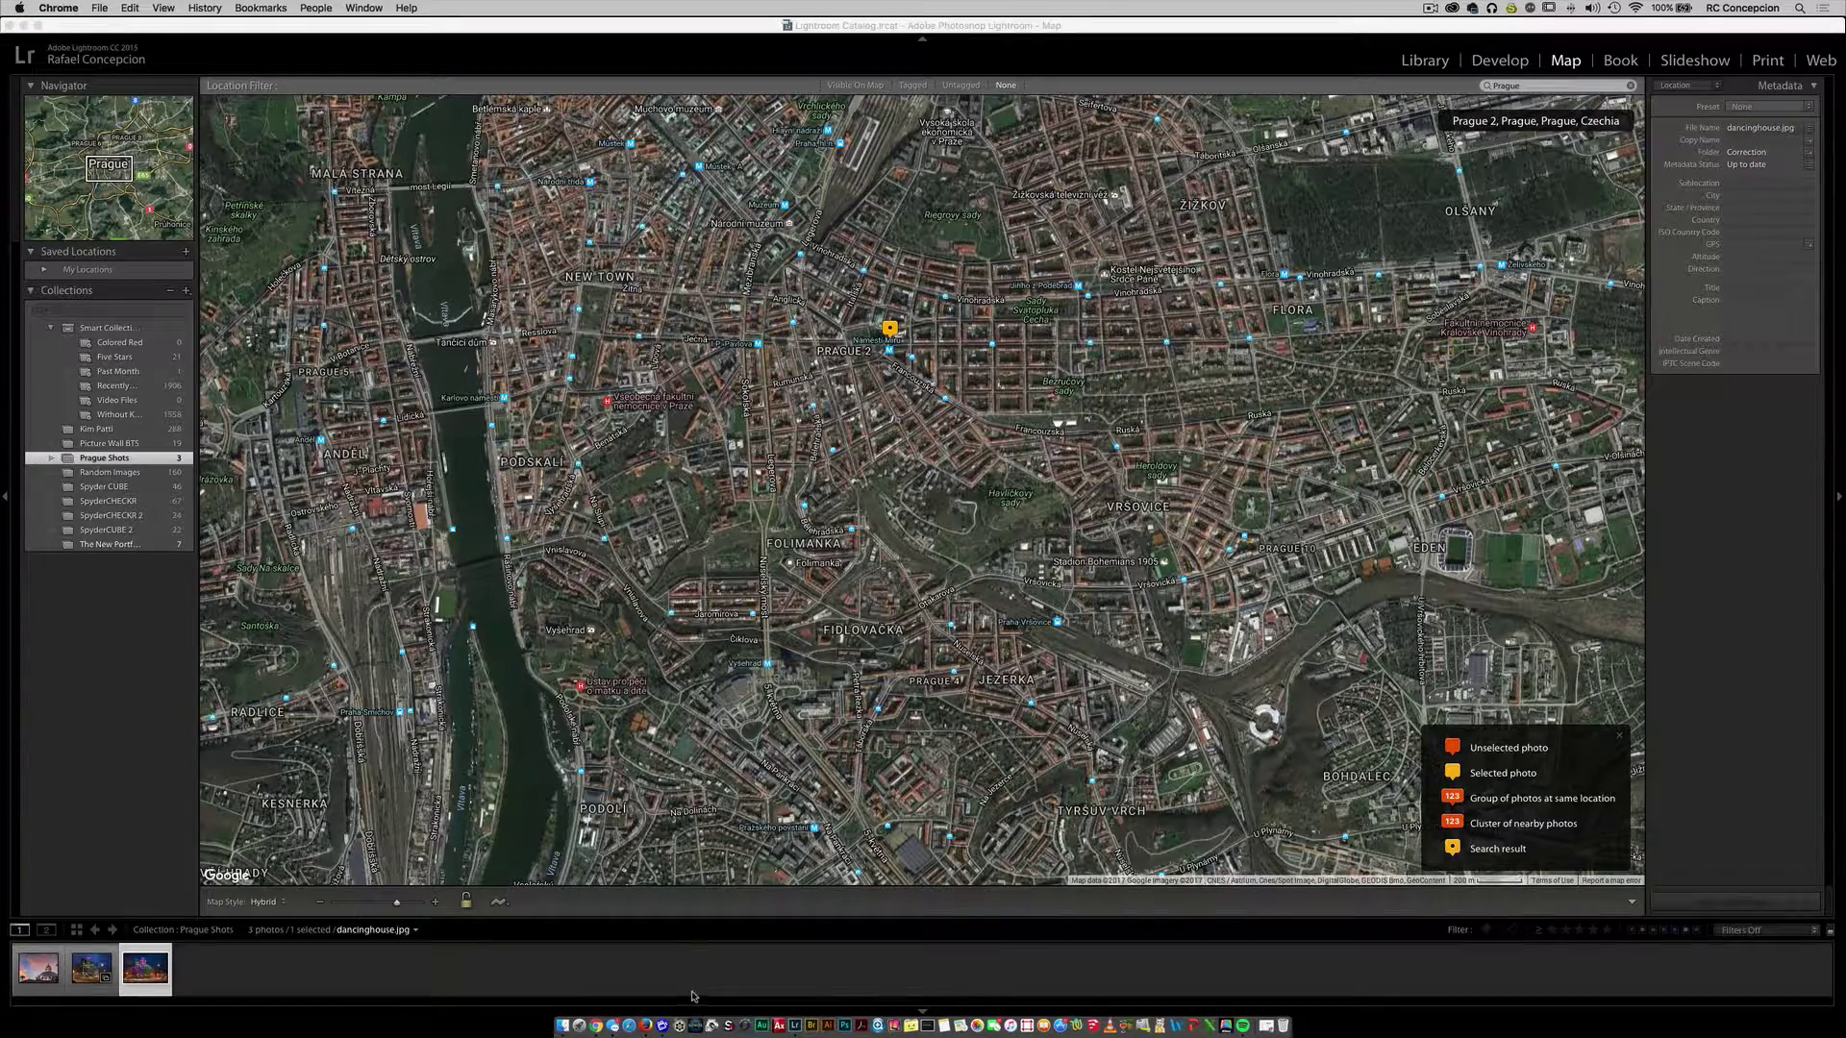
Step: Copy the Dancing House street address from Chrome's Google results
{"action": "left_click", "coordinate": [594, 1032]}
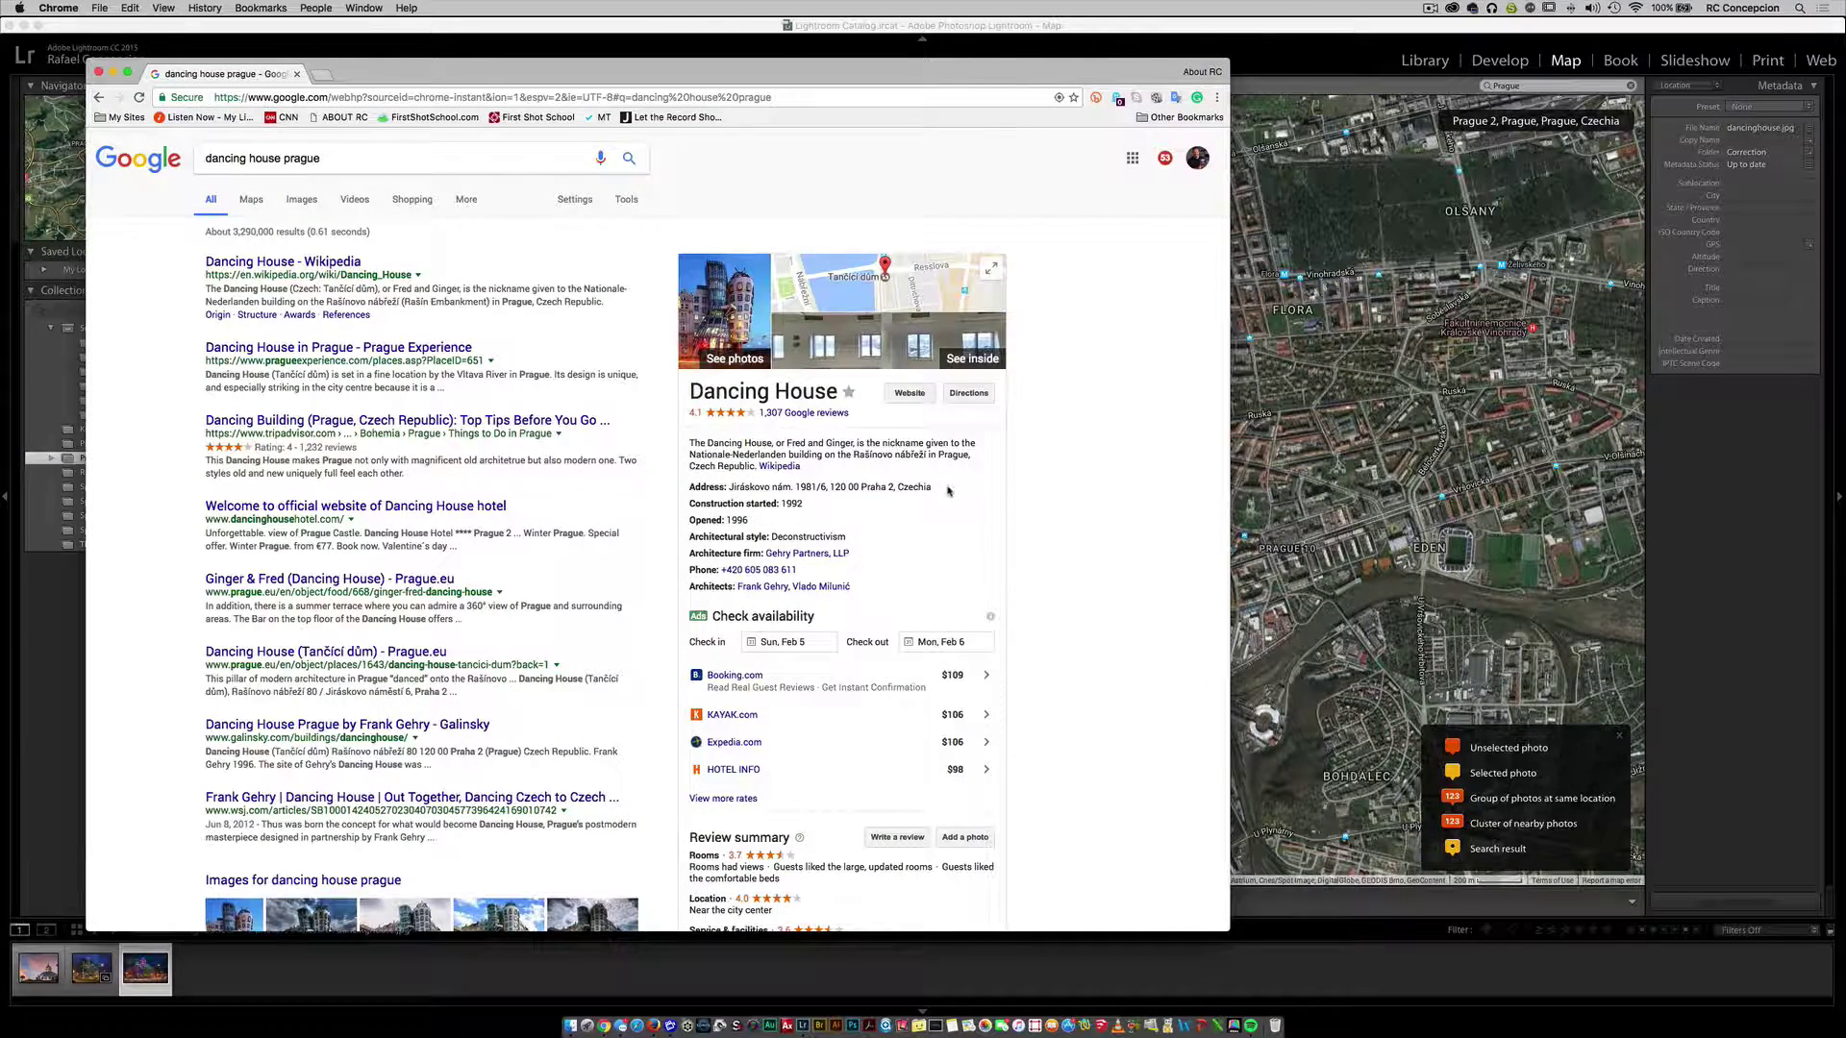
{"action": "left_click_drag", "start_coordinate": [933, 486], "coordinate": [729, 488]}
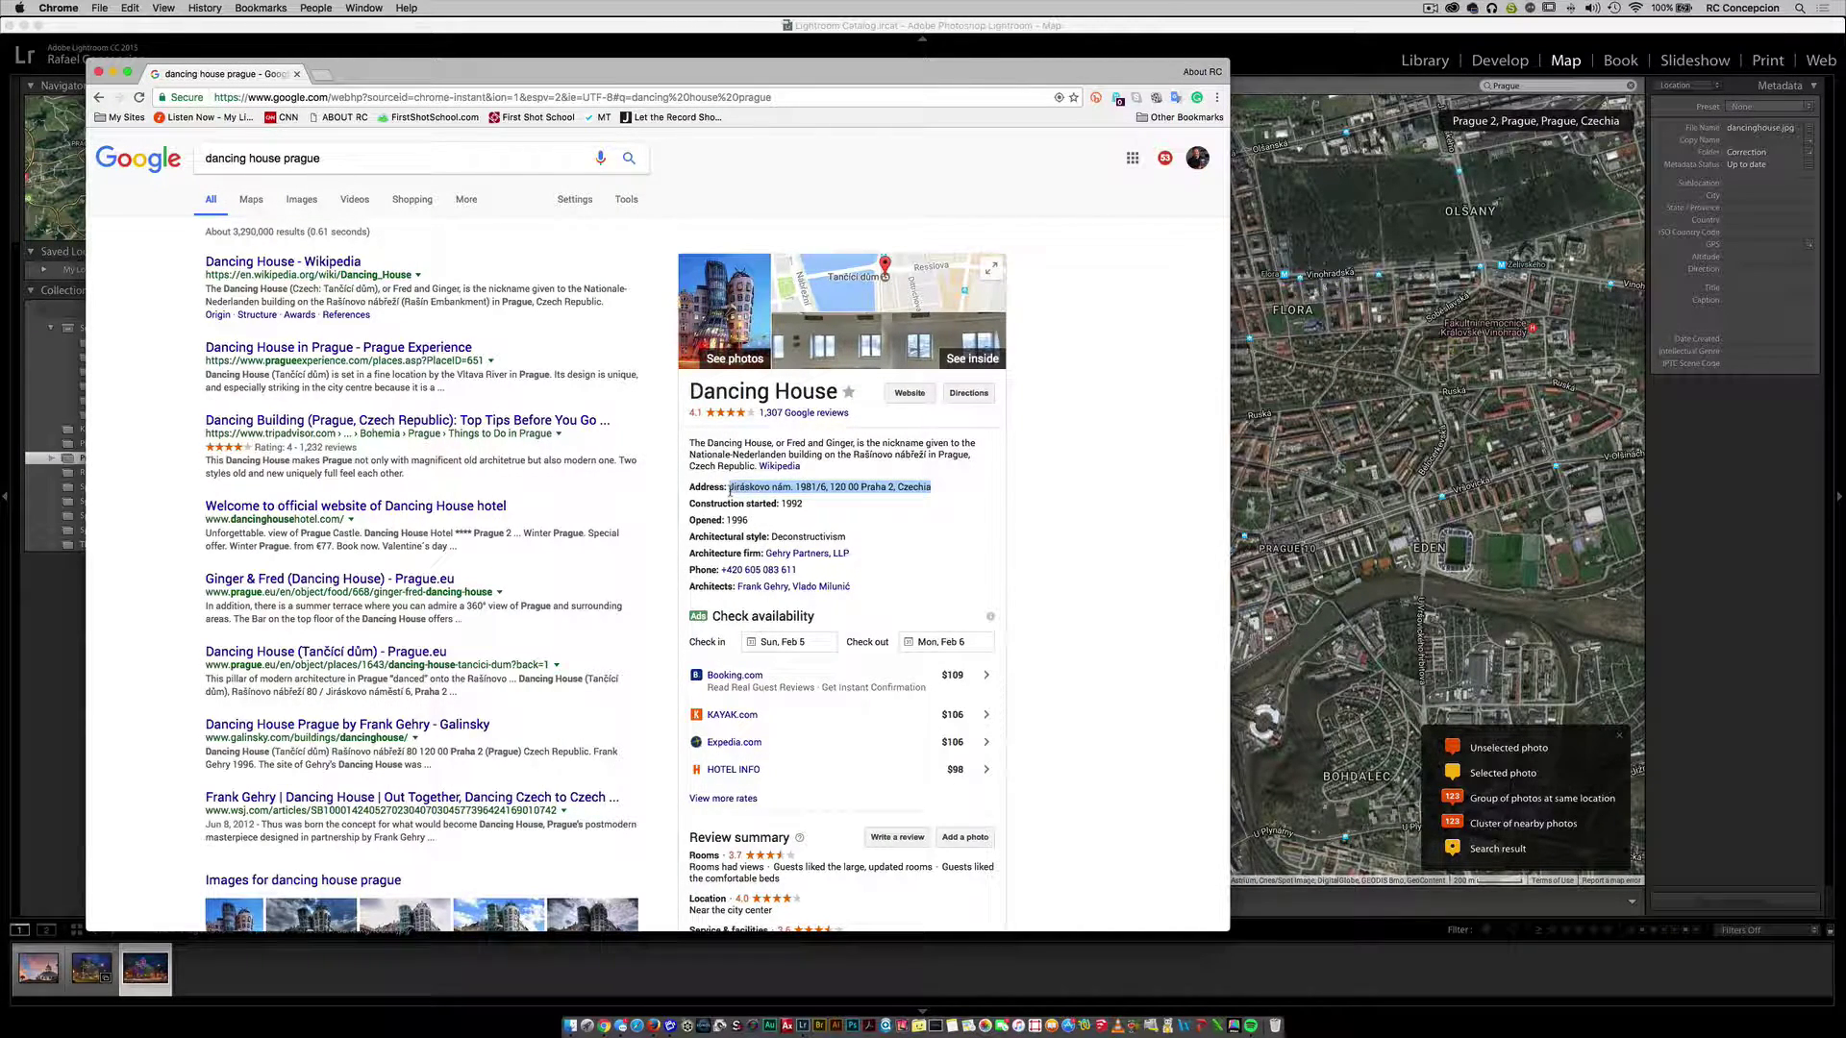
{"action": "key", "text": "super+c"}
Step: Search Lightroom's map for the pasted Dancing House address
{"action": "left_click", "coordinate": [1543, 85]}
{"action": "key", "text": "super+v"}
{"action": "key", "text": "Return"}
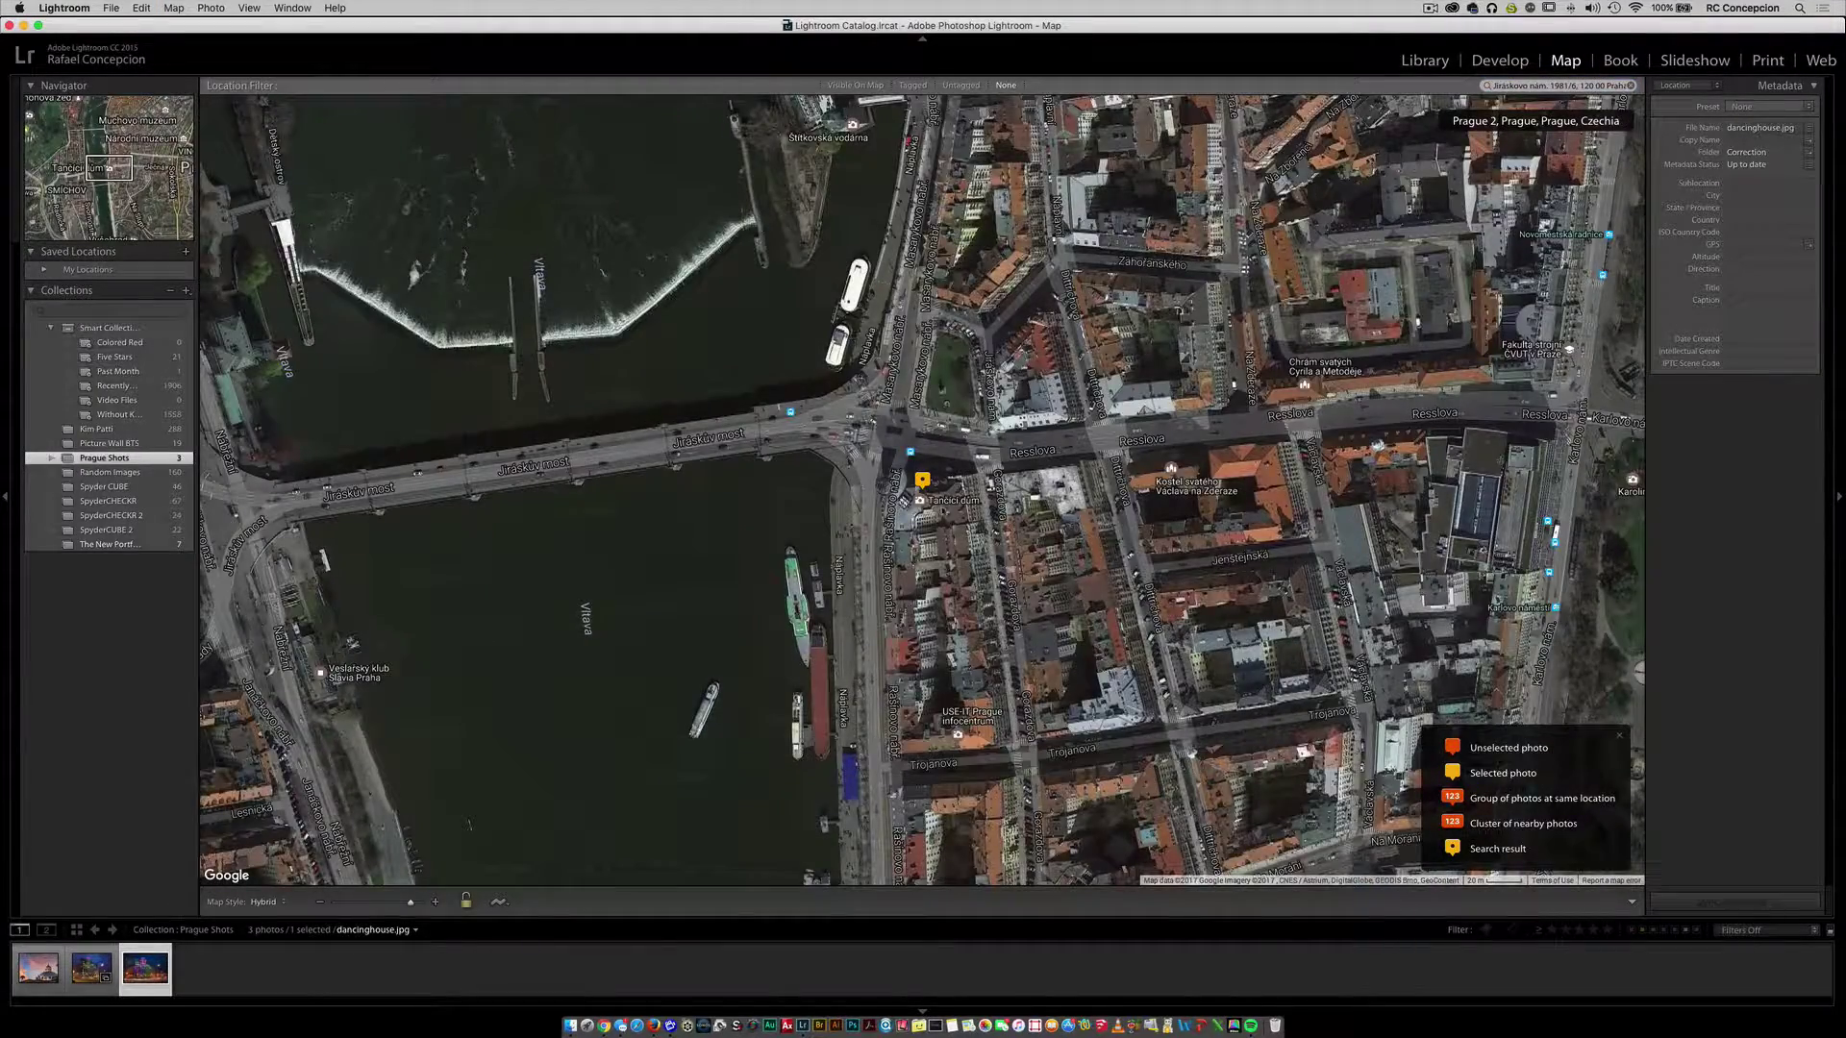
{"action": "scroll", "coordinate": [924, 456], "scroll_direction": "up", "scroll_amount": 2}
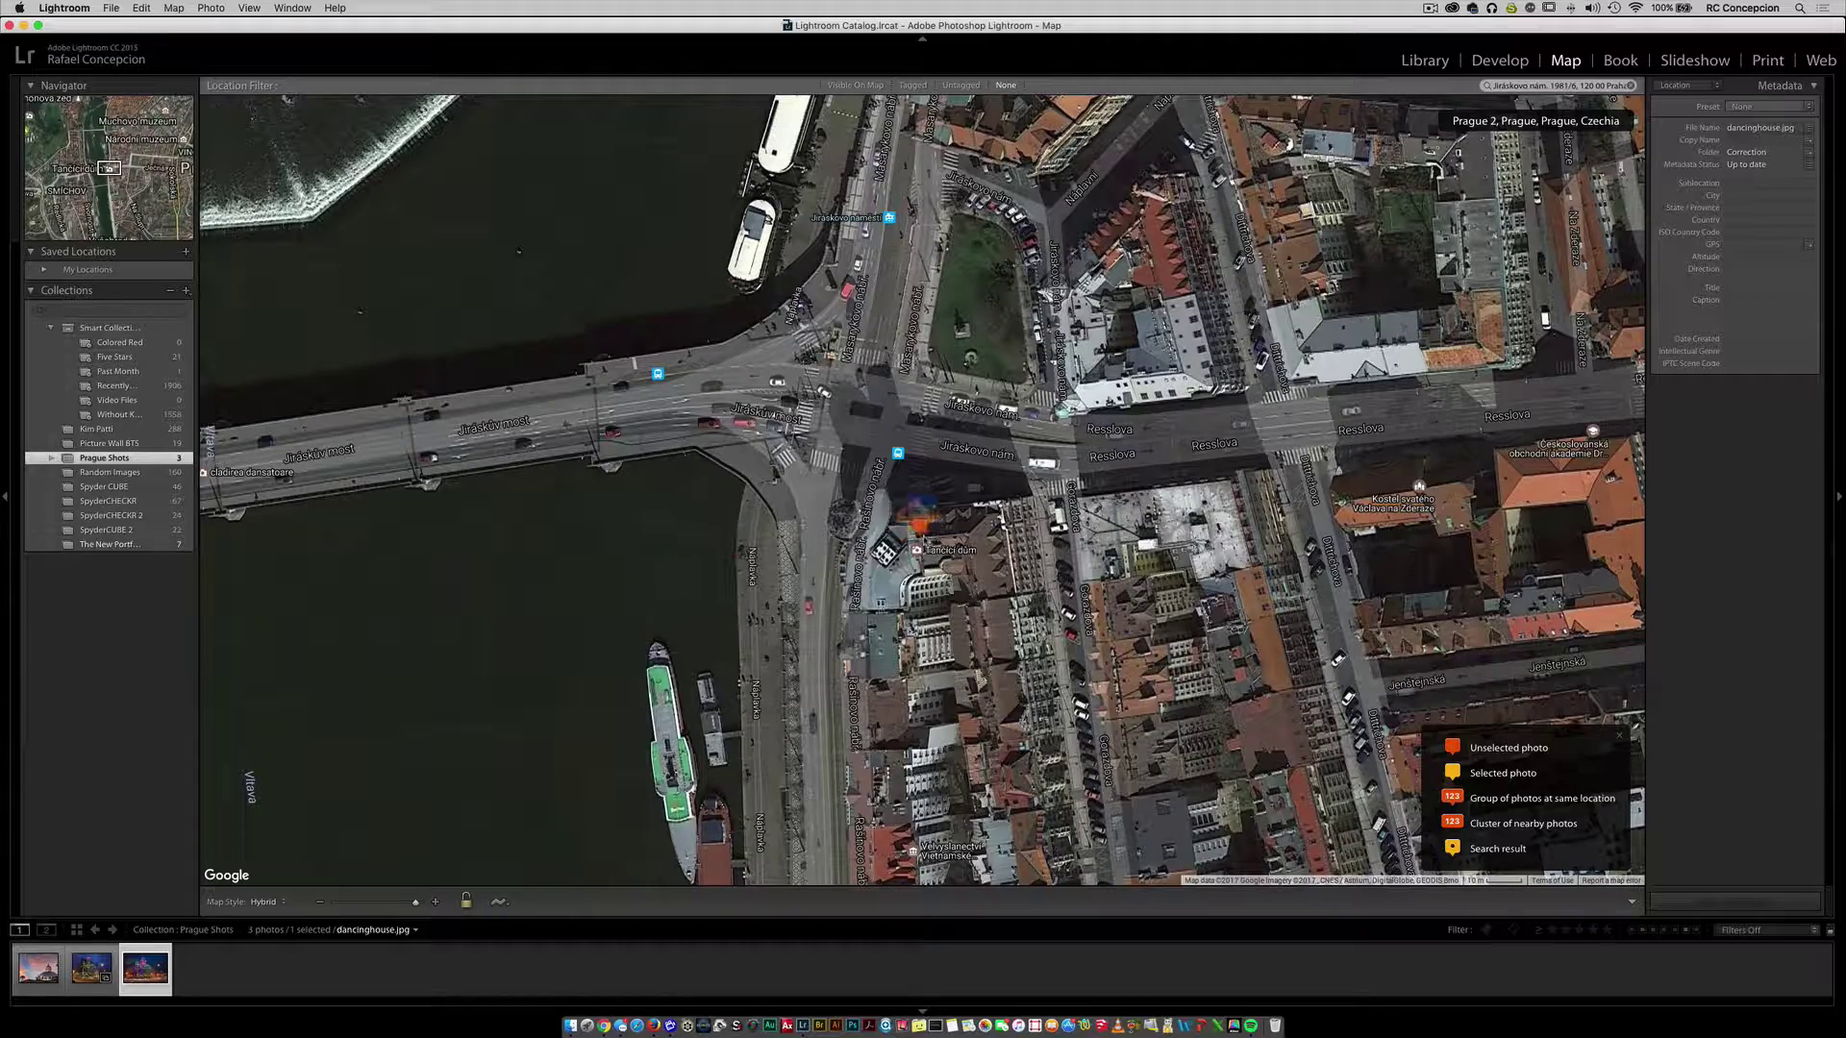
Step: Drop dancinghouse.jpg onto the Dancing House spot at Jiráskovo nám. on the map
{"action": "left_click_drag", "start_coordinate": [919, 522], "coordinate": [919, 519]}
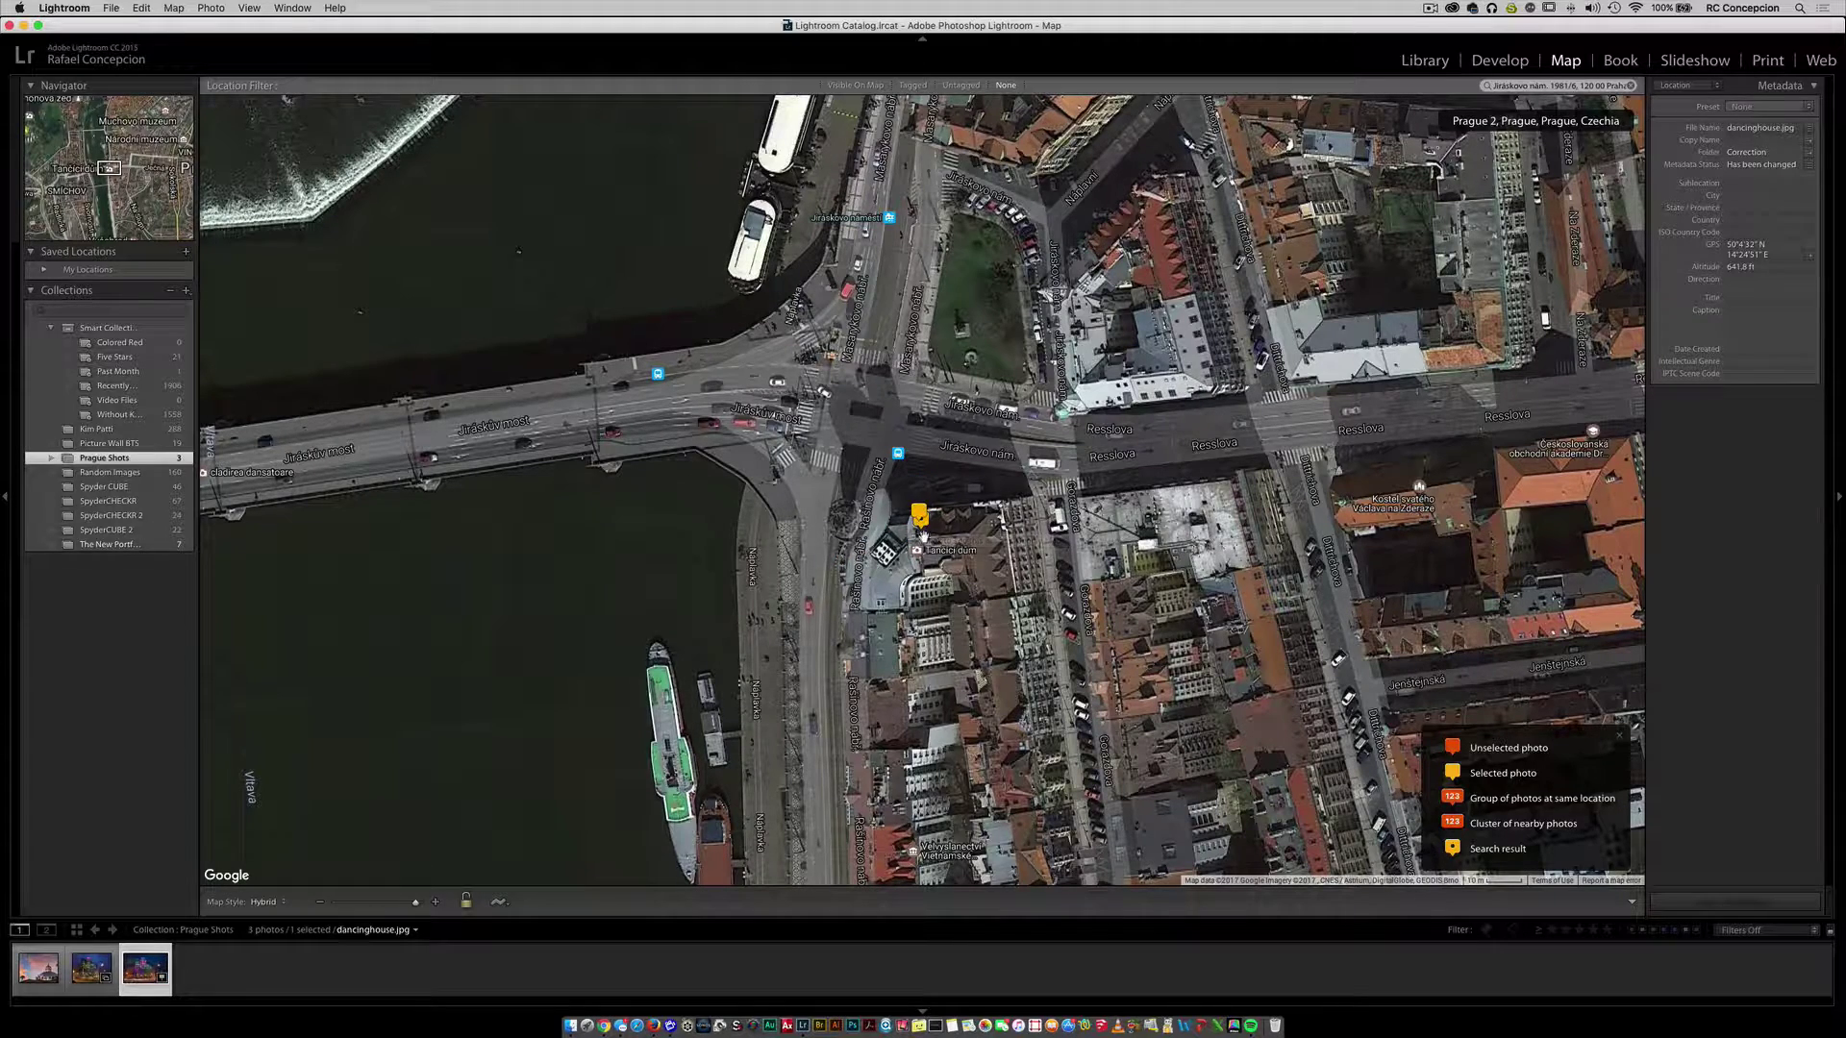